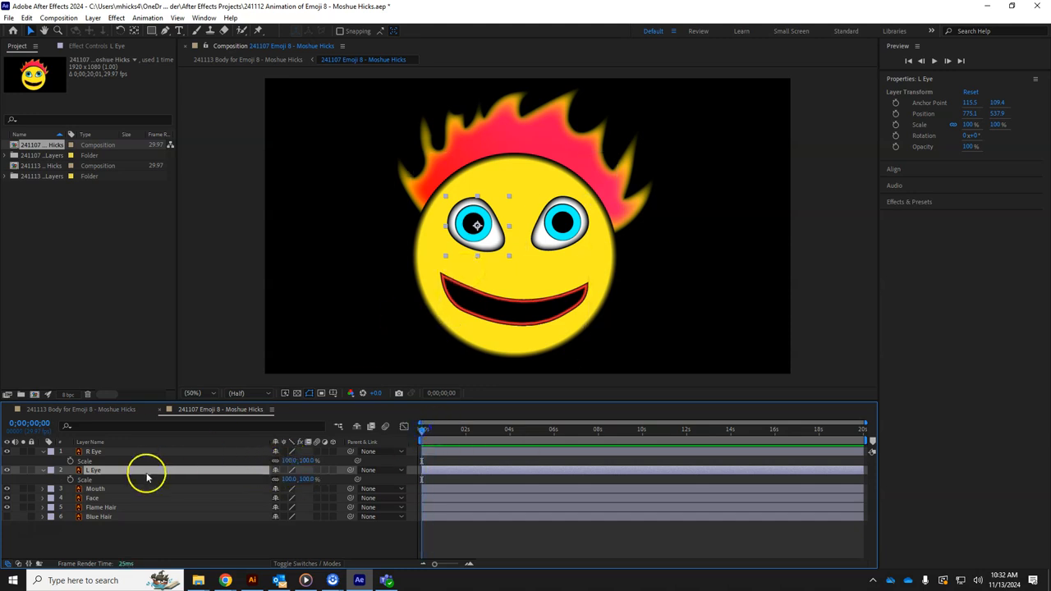
# Scale R Eye and L Eye to 0%, then set an R Eye Scale keyframe at 0s
pyautogui.moveTo(290, 461); pyautogui.dragTo(146, 460)
pyautogui.click(291, 461)
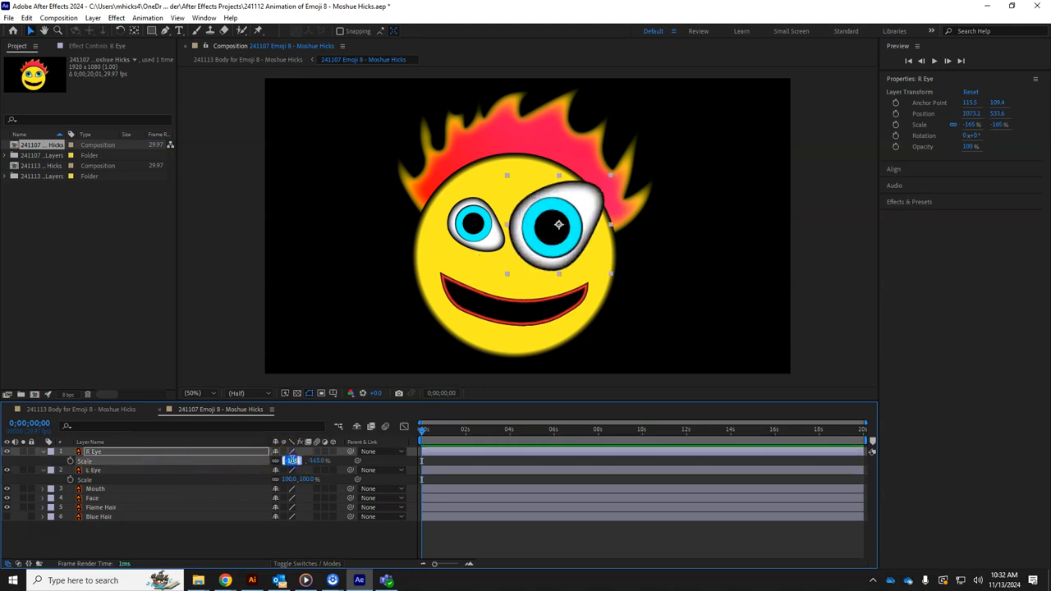
pyautogui.write('0')
pyautogui.press('Return')
pyautogui.click(289, 479)
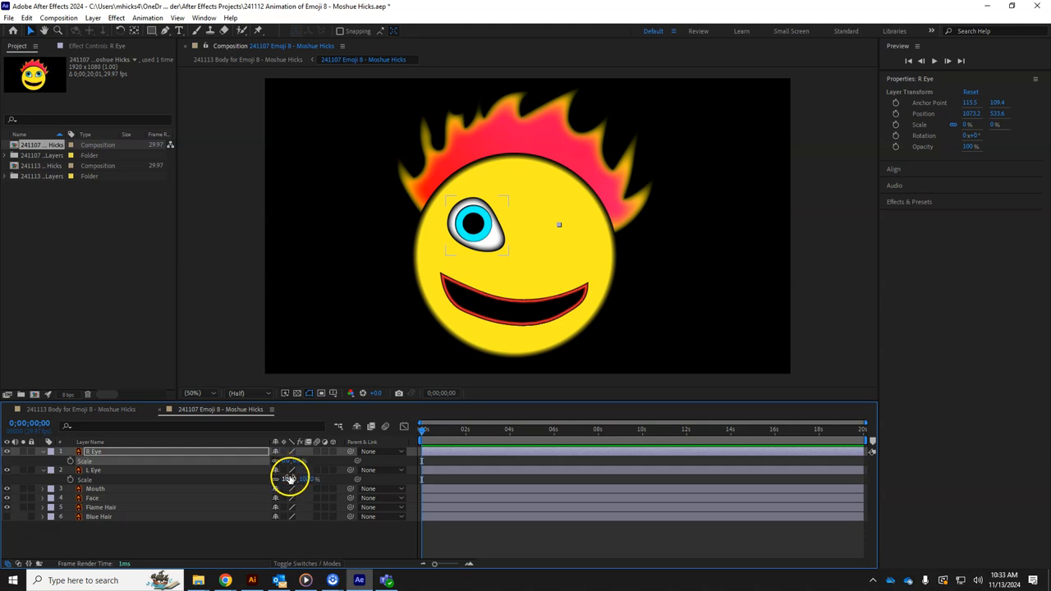
pyautogui.write('0')
pyautogui.press('Return')
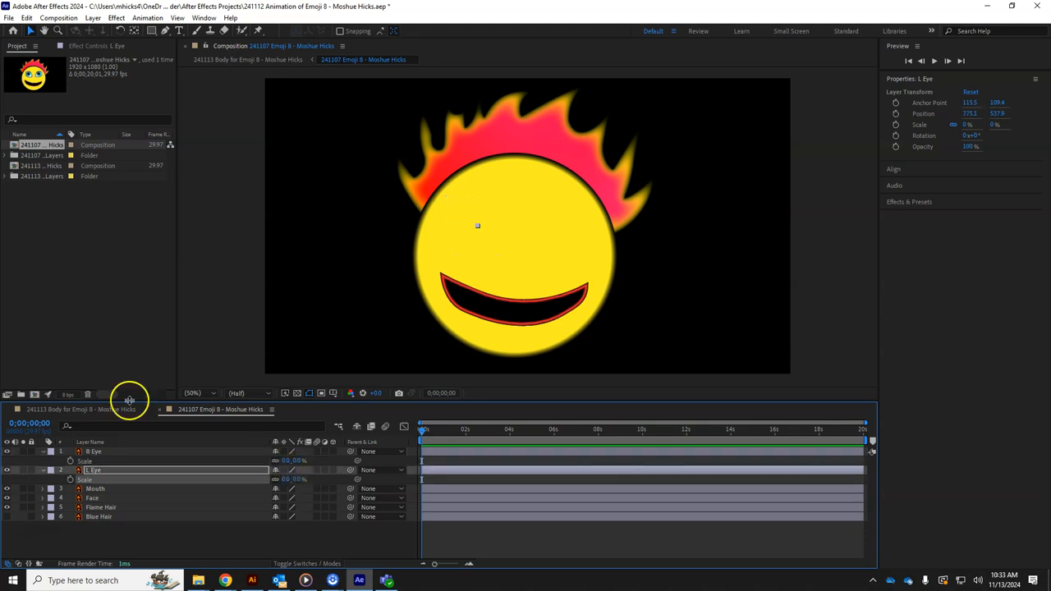
pyautogui.click(70, 461)
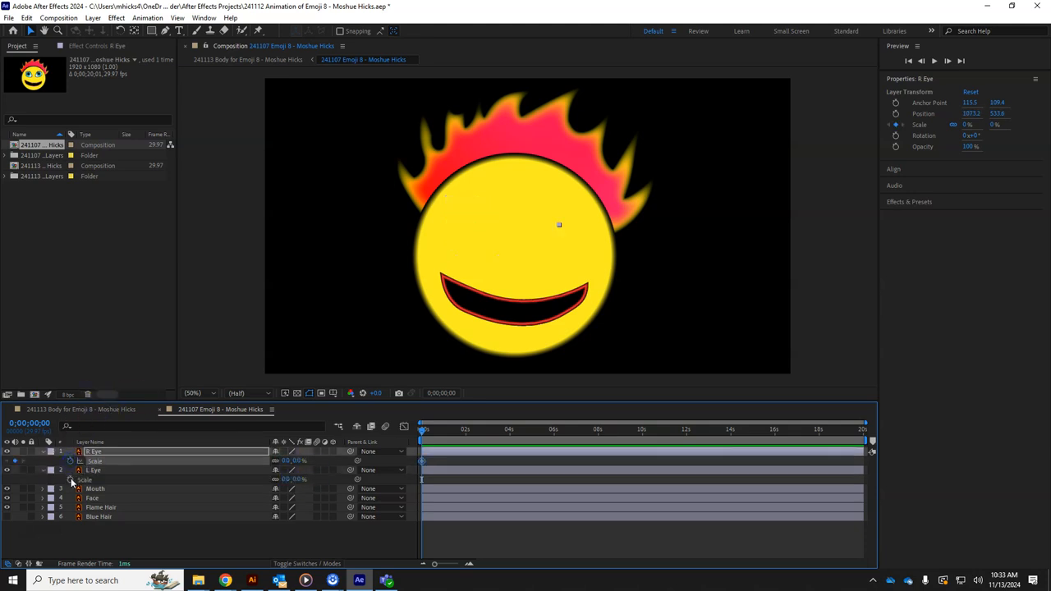
# Keyframe L Eye's Scale at 0s, then set both eyes to 120% at frame 16
pyautogui.click(69, 479)
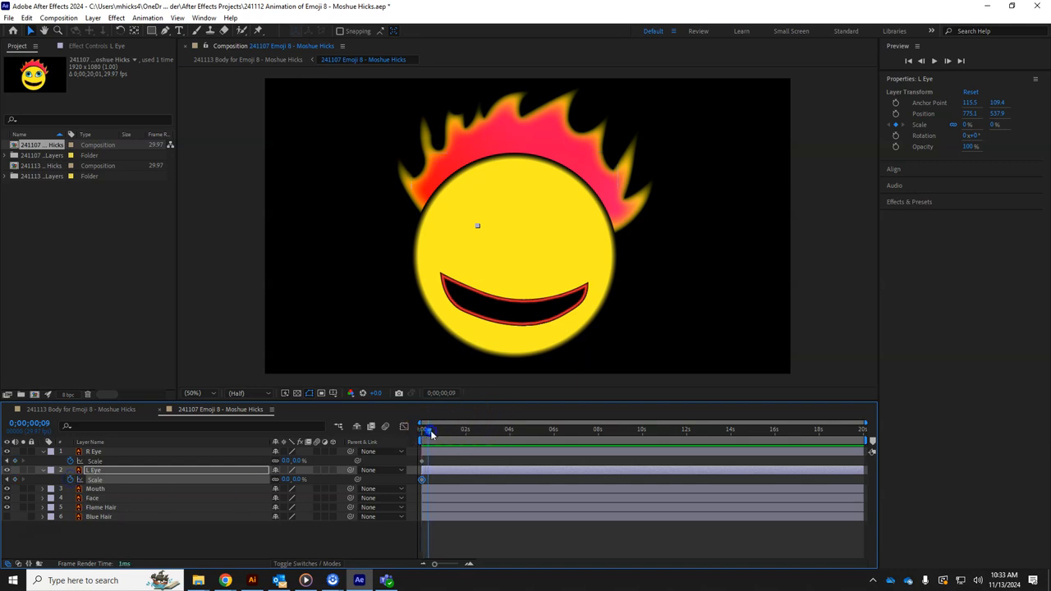
pyautogui.click(297, 462)
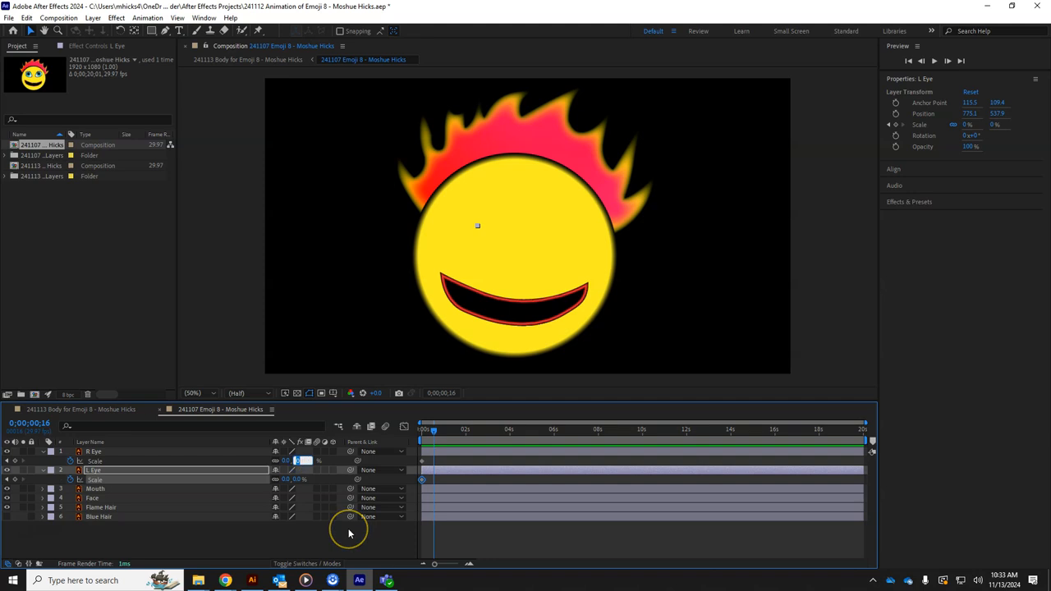
pyautogui.write('120')
pyautogui.press('Return')
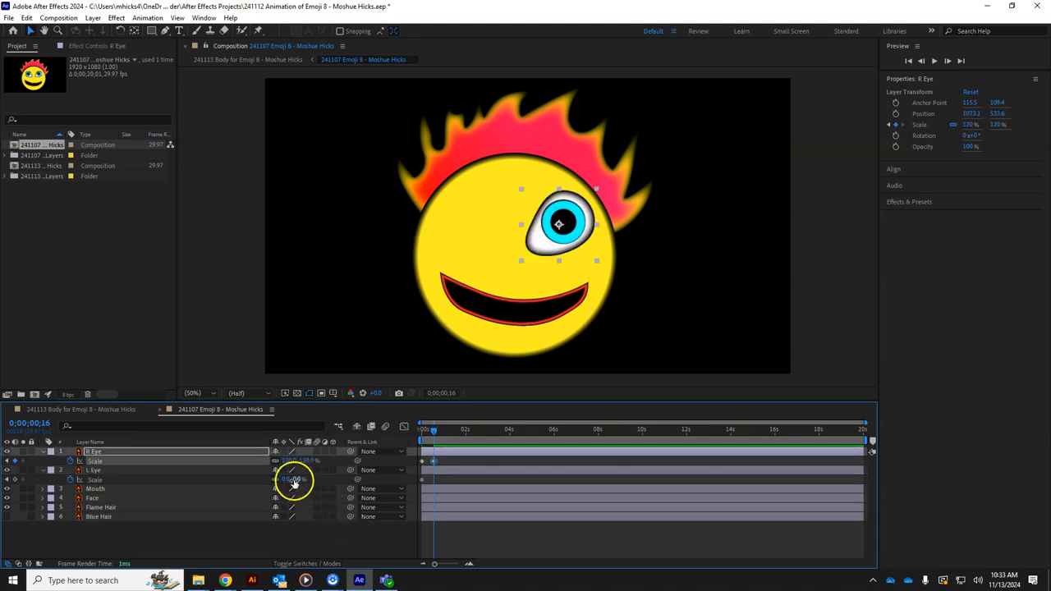
pyautogui.click(296, 479)
pyautogui.write('120')
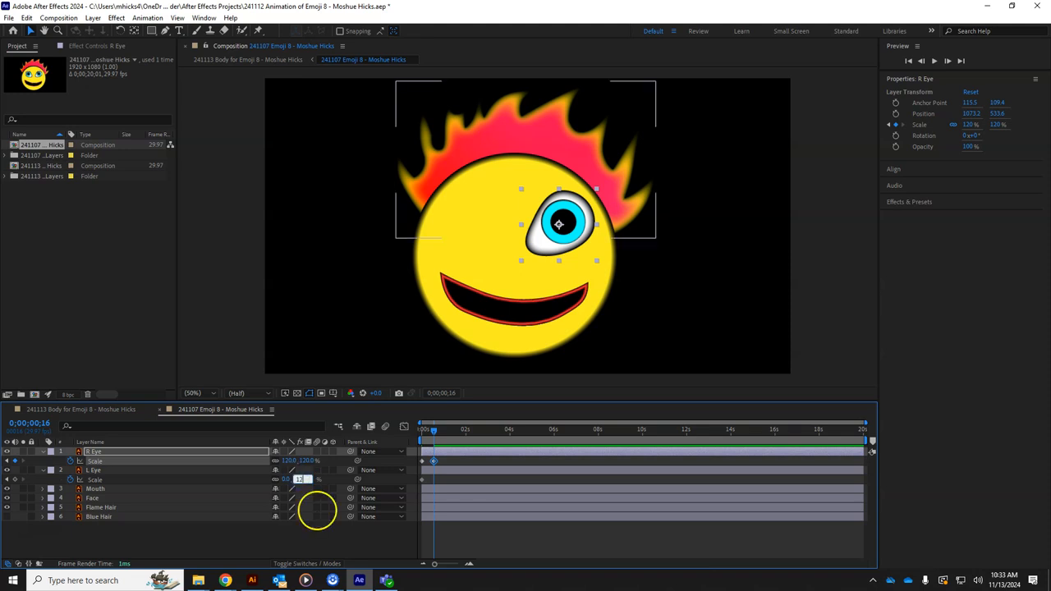
pyautogui.press('Return')
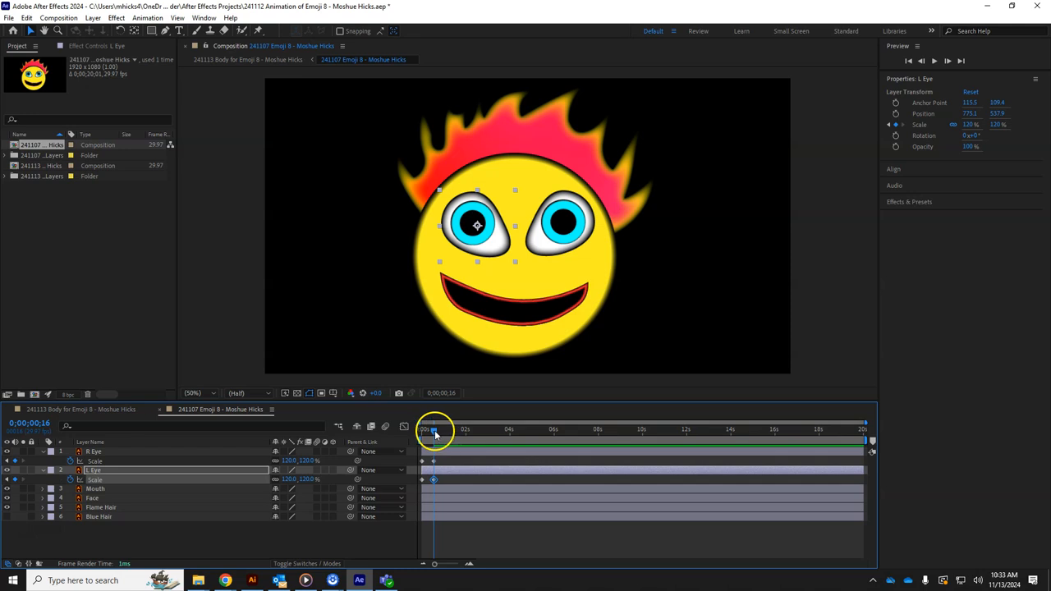
# At frame 28, set both eyes' Scale to 90%
pyautogui.moveTo(434, 430); pyautogui.dragTo(442, 430)
pyautogui.click(301, 473)
pyautogui.click(291, 461)
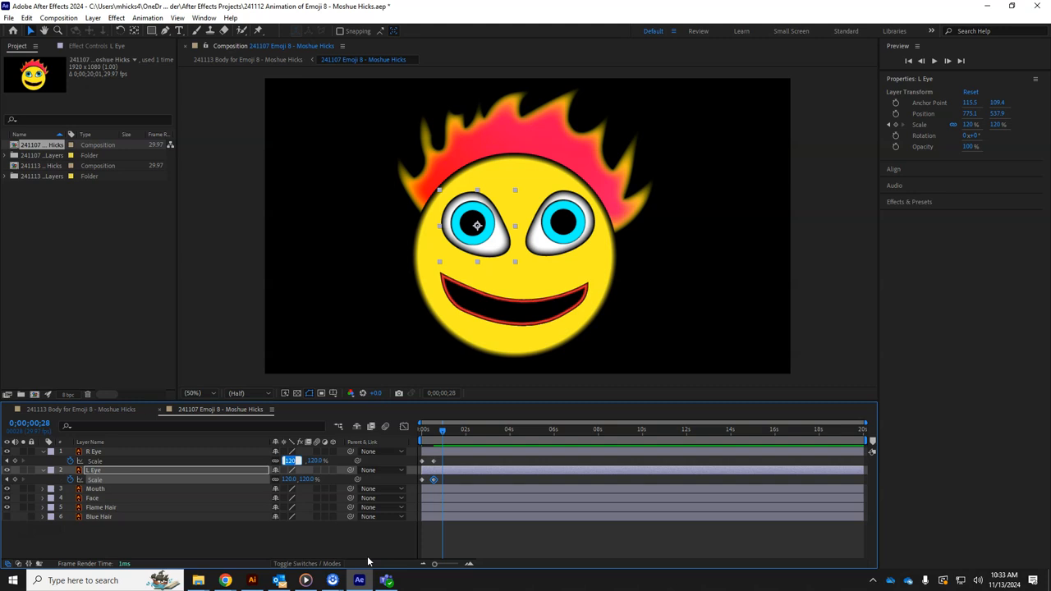
pyautogui.write('90')
pyautogui.press('Return')
pyautogui.click(289, 478)
pyautogui.write('90')
pyautogui.press('Return')
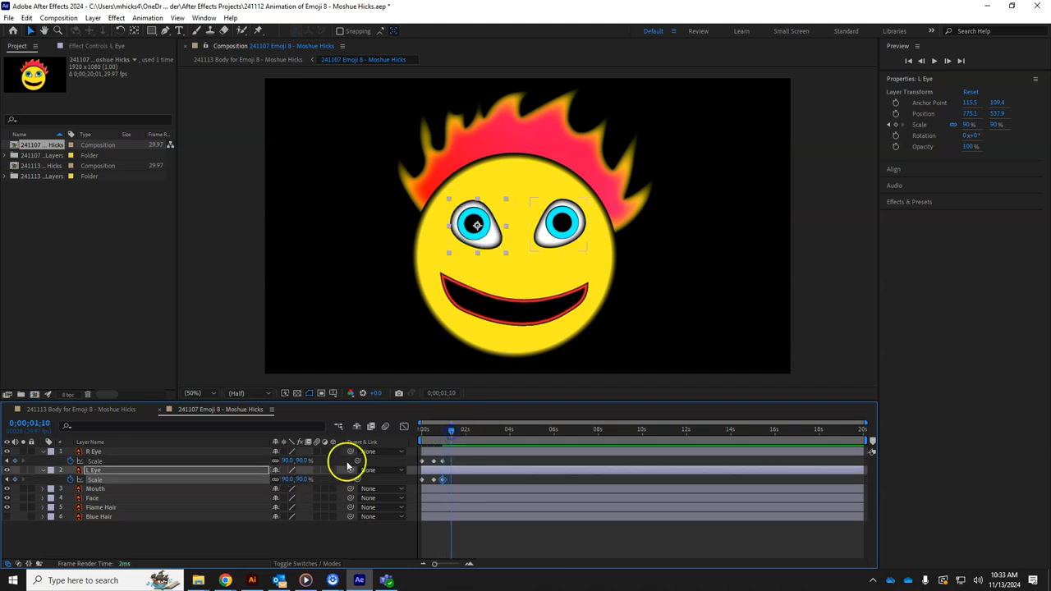
# At 0;00;01;10, set both eyes' Scale to 100%
pyautogui.click(292, 461)
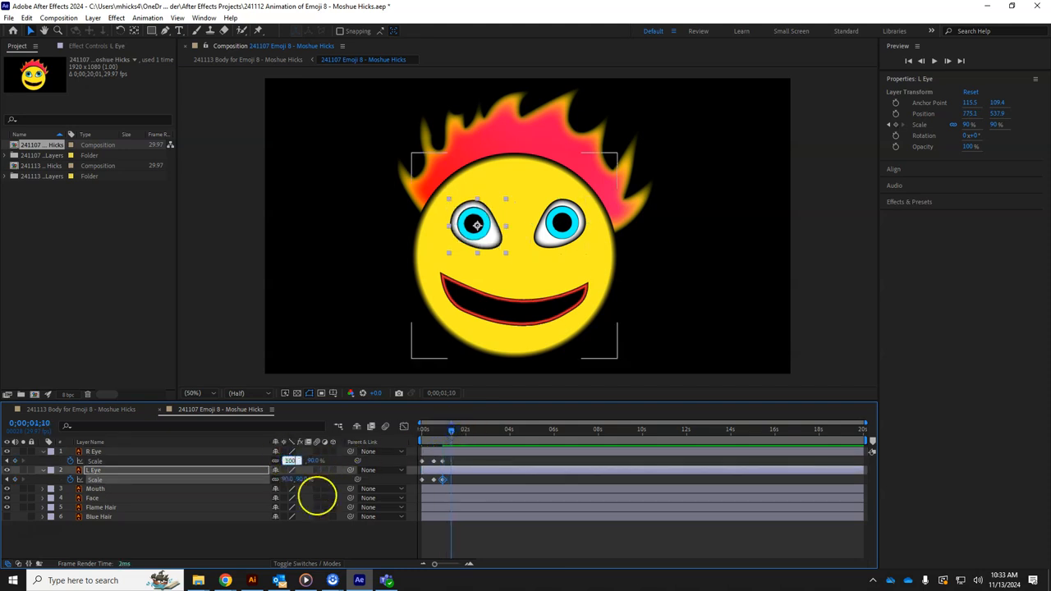
pyautogui.write('100')
pyautogui.press('Return')
pyautogui.click(290, 478)
pyautogui.write('100')
pyautogui.press('Return')
pyautogui.click(304, 471)
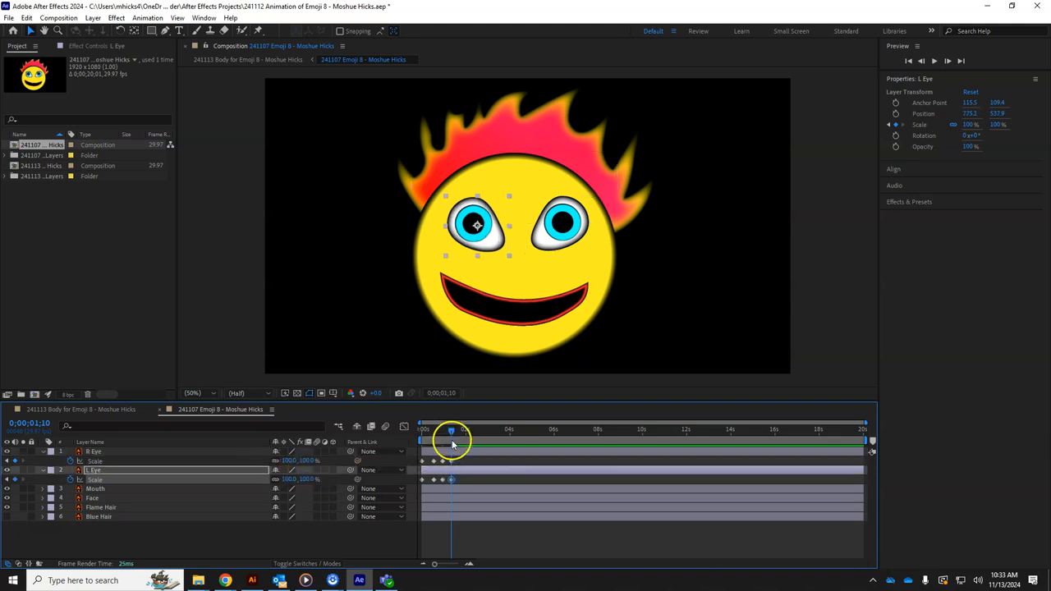
# Preview from the start and apply Easy Ease to all eye Scale keyframes
pyautogui.moveTo(452, 435); pyautogui.dragTo(382, 435)
pyautogui.press('space')
pyautogui.moveTo(476, 462); pyautogui.dragTo(414, 481)
pyautogui.rightClick(444, 483)
pyautogui.moveTo(469, 475)
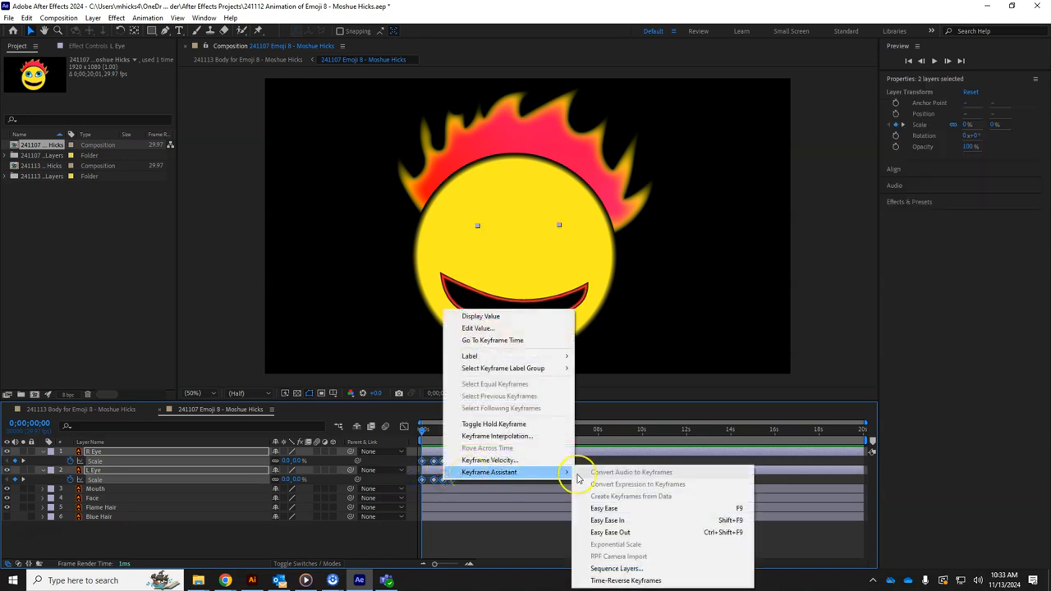
pyautogui.click(607, 508)
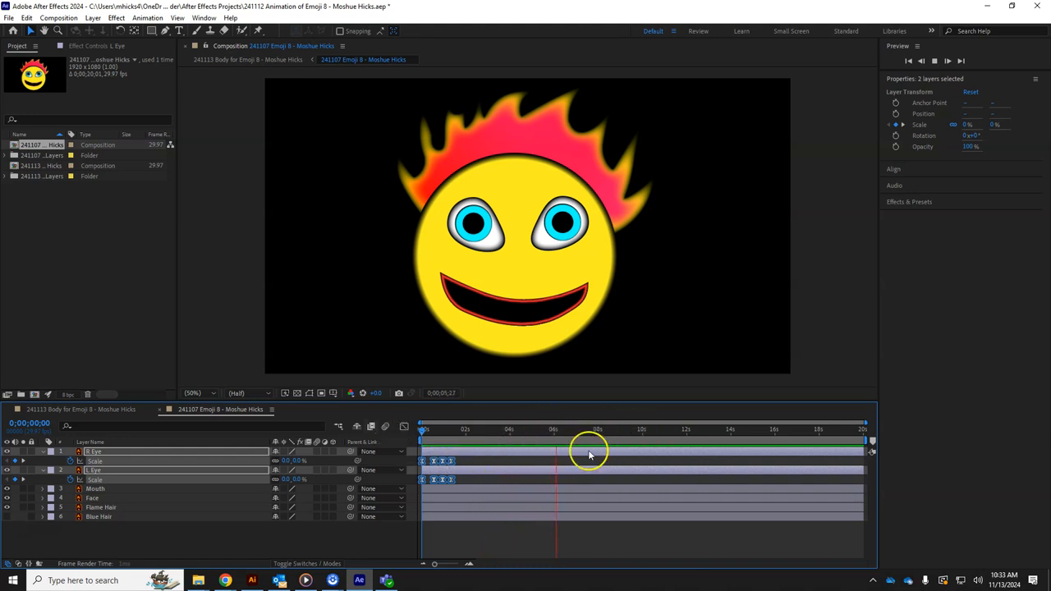
# Stop playback and check the eyes opening from the first frame
pyautogui.click(566, 430)
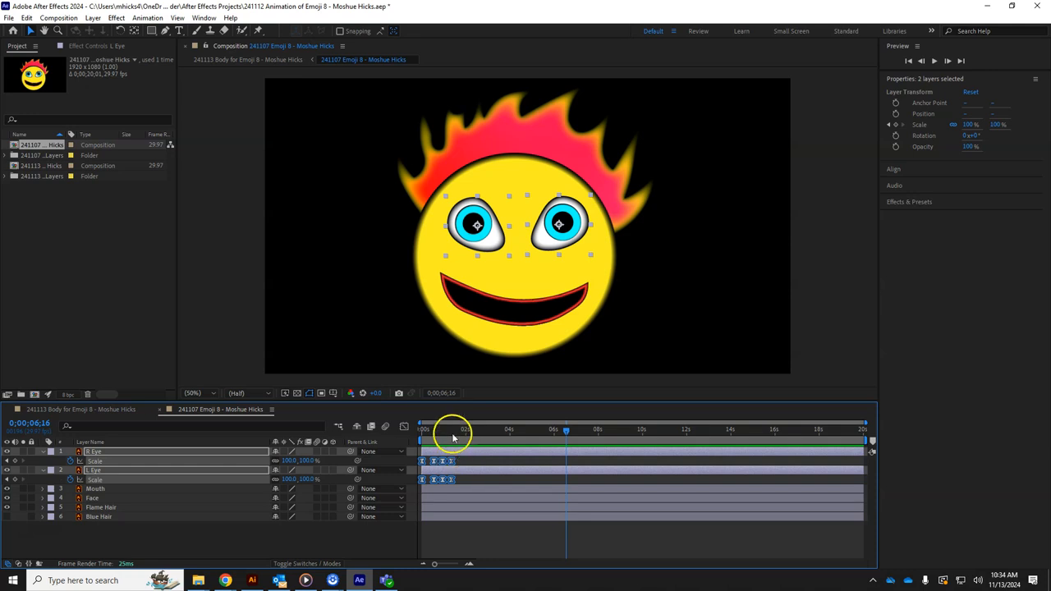
pyautogui.press('Home')
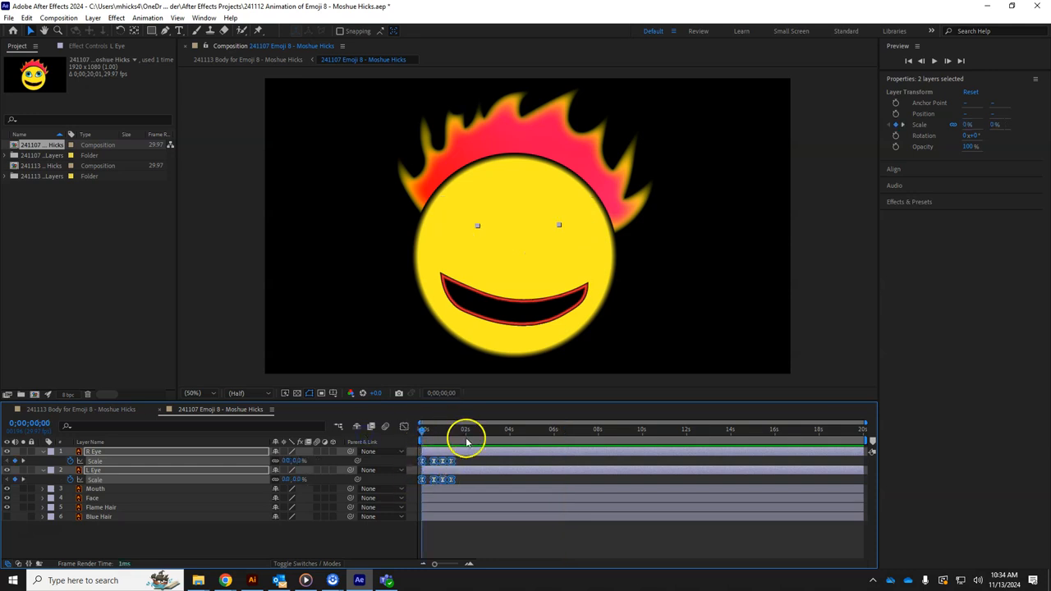
pyautogui.click(504, 430)
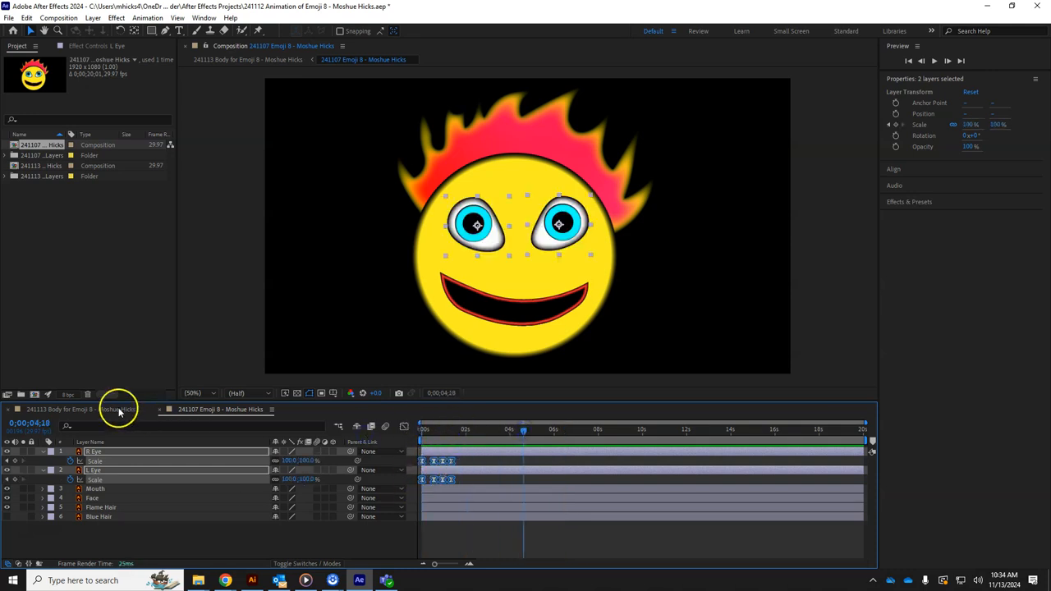
pyautogui.click(119, 410)
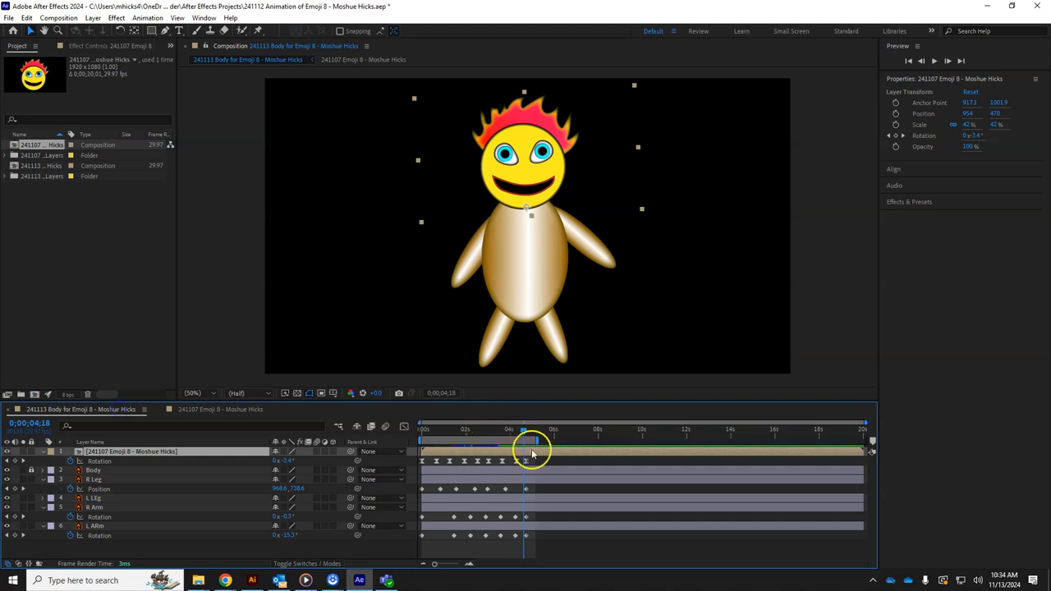
# View the body comp at 0;00;04;22, then return to the 241107 Emoji 8 comp
pyautogui.click(22, 461)
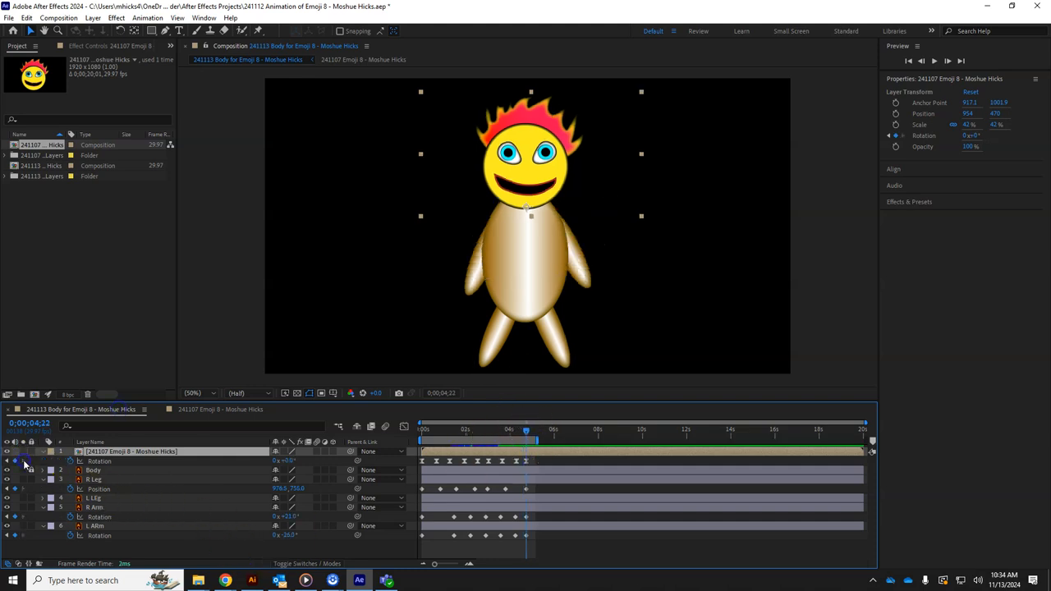
pyautogui.click(220, 411)
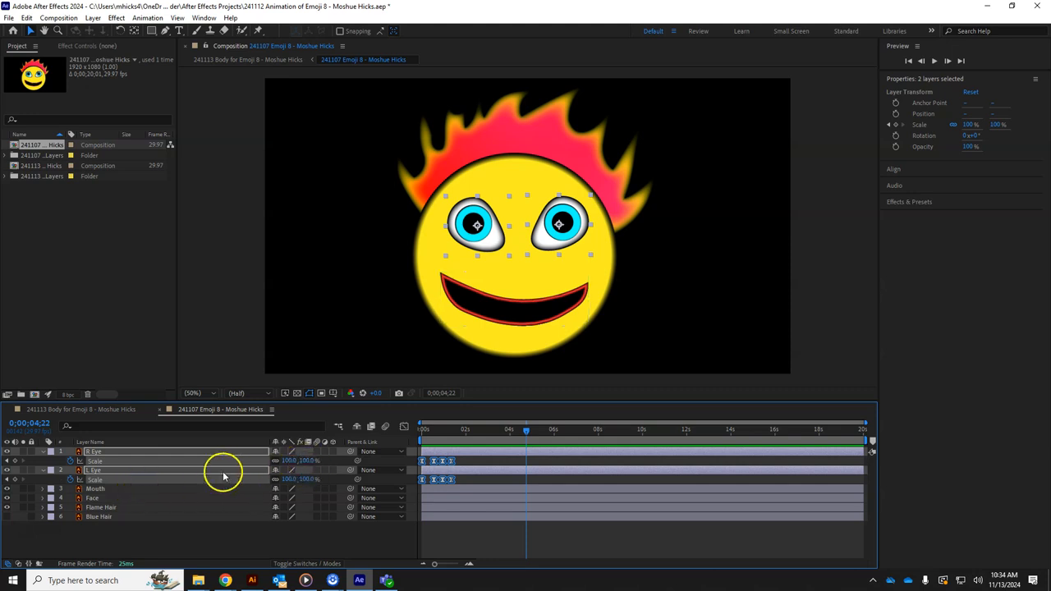
# Add 100% Scale keyframes on both eyes at 0;00;04;07 and scrub to check
pyautogui.click(307, 460)
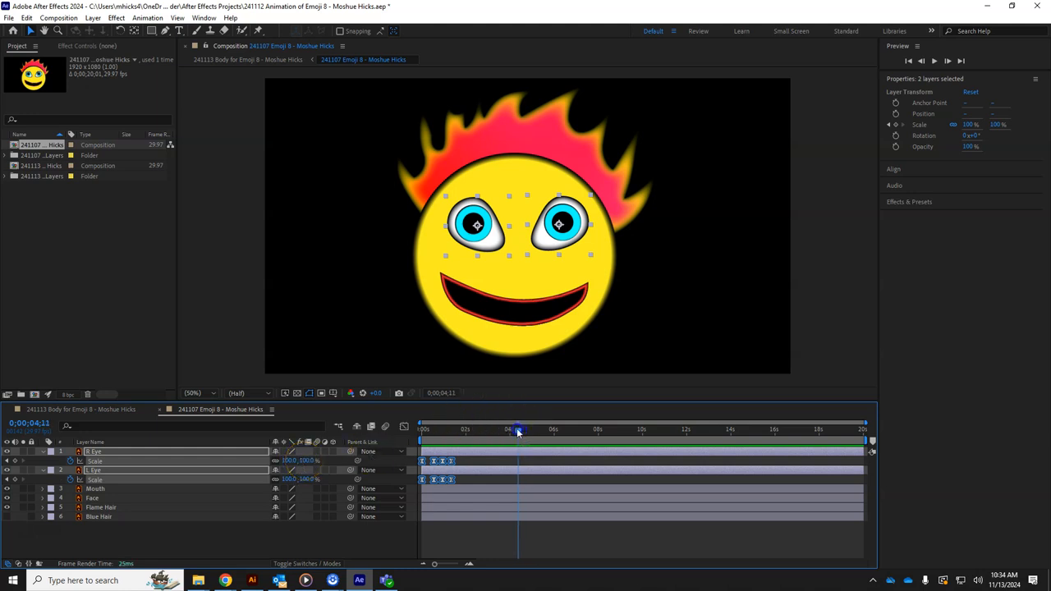
pyautogui.moveTo(516, 428); pyautogui.dragTo(514, 428)
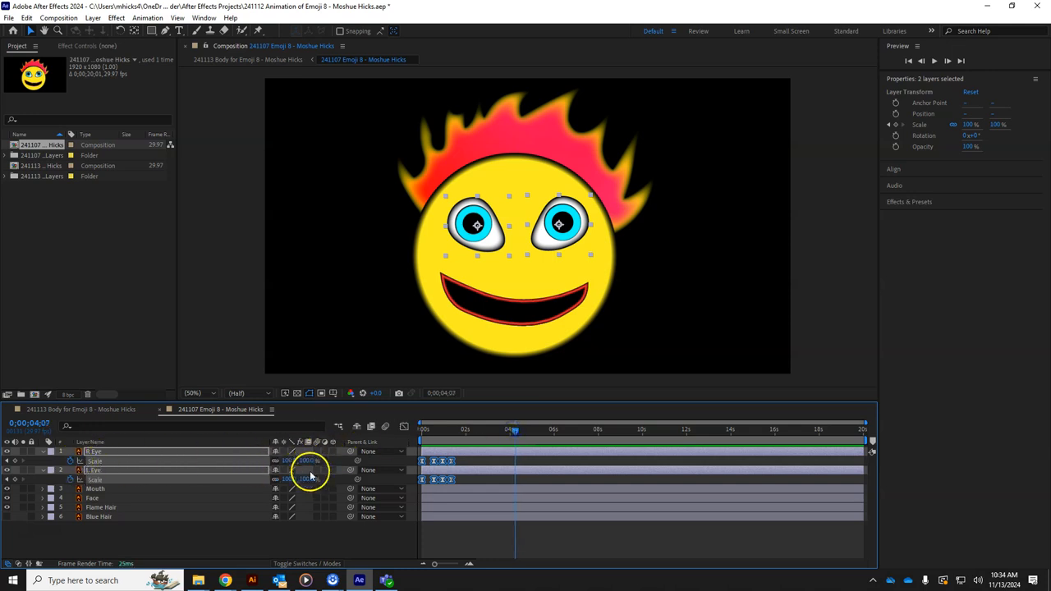
pyautogui.click(16, 461)
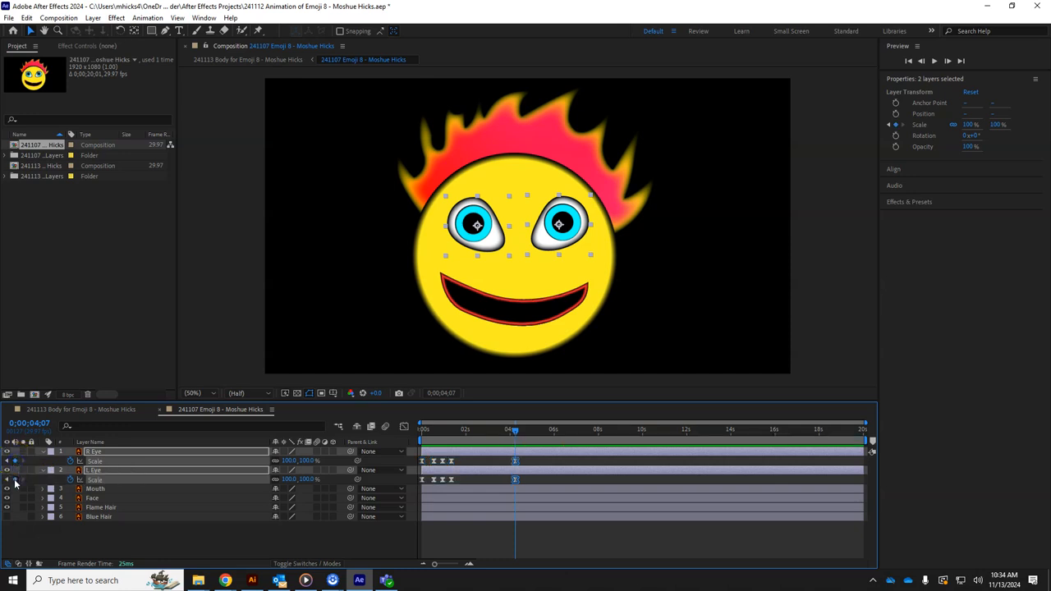
pyautogui.click(483, 430)
pyautogui.moveTo(459, 432)
pyautogui.mouseDown()
pyautogui.moveTo(450, 432)
pyautogui.moveTo(467, 436)
pyautogui.mouseUp()
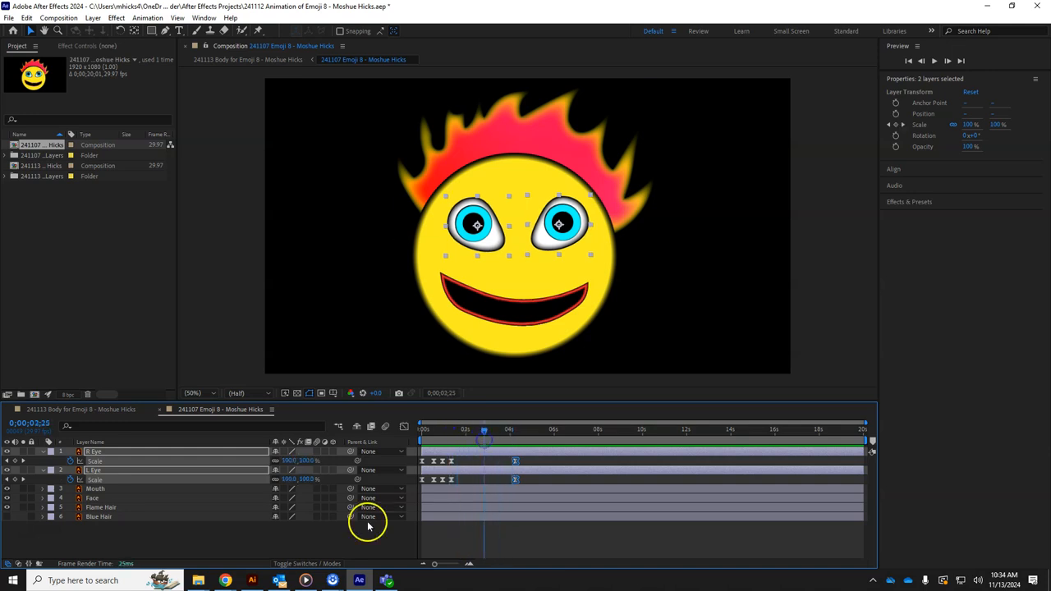
# Find the body comp's last keyframe at 0;00;04;22 and set both eyes' Scale to 0% there
pyautogui.click(99, 413)
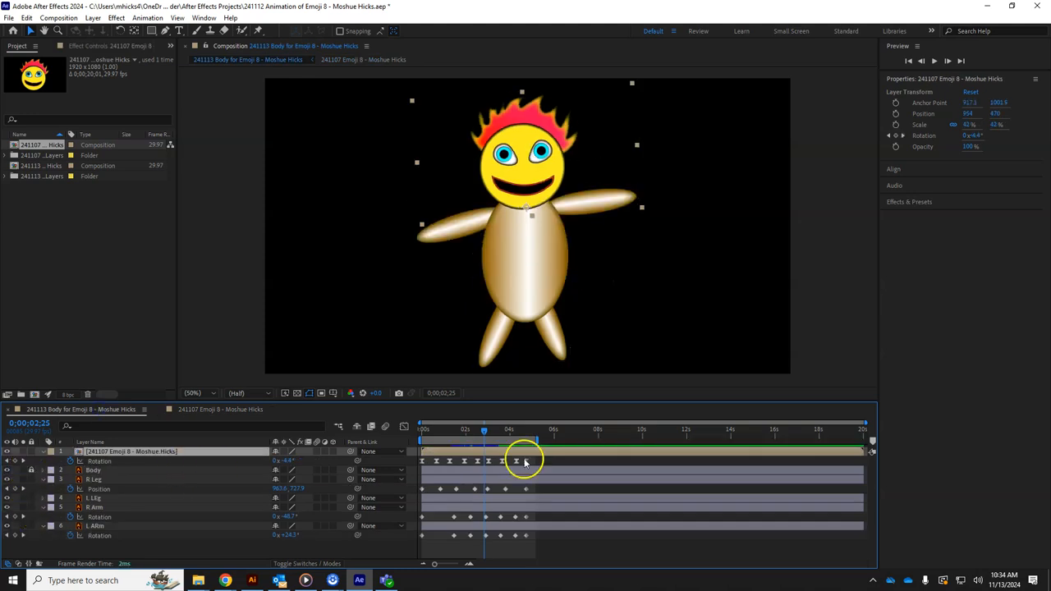
pyautogui.click(23, 490)
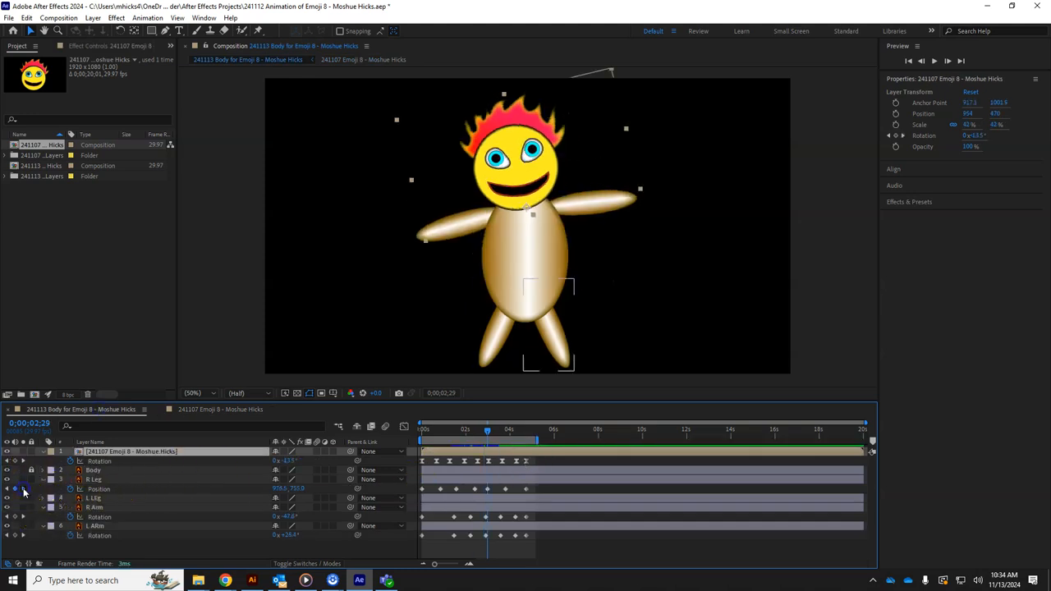
pyautogui.click(23, 489)
pyautogui.click(23, 489)
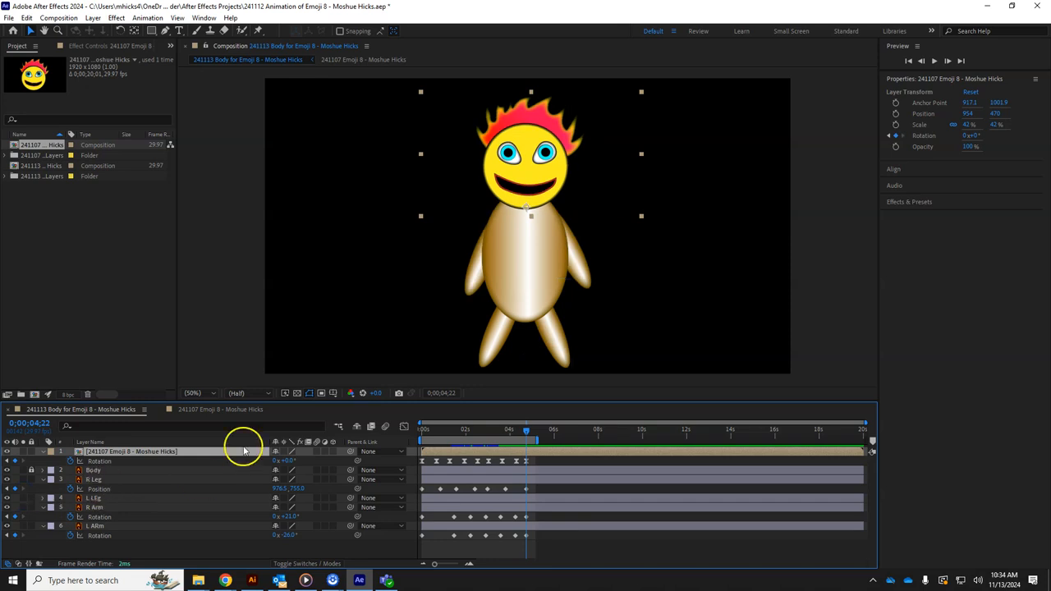
pyautogui.click(220, 412)
pyautogui.click(307, 460)
pyautogui.write('0')
pyautogui.press('Return')
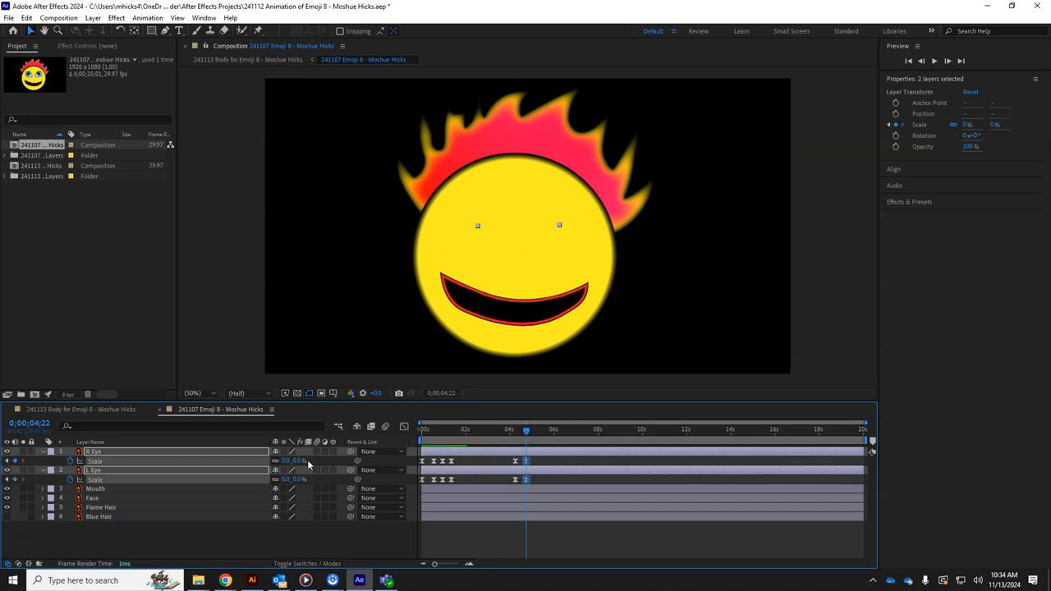
# Preview the eye animation in the emoji comp and inside the body comp
pyautogui.moveTo(526, 432); pyautogui.dragTo(472, 430)
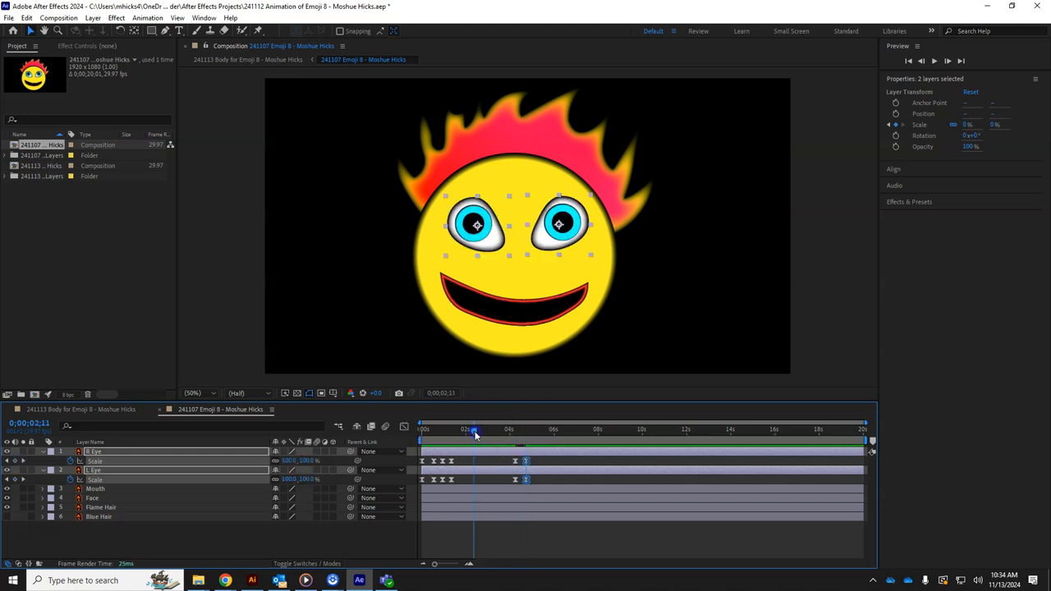
pyautogui.press('space')
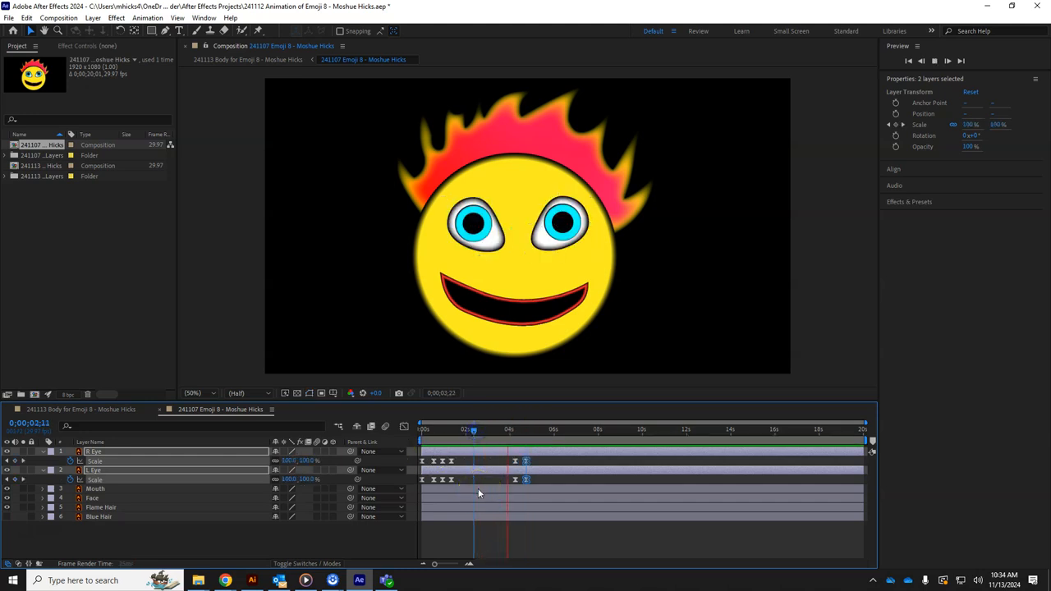
pyautogui.click(72, 410)
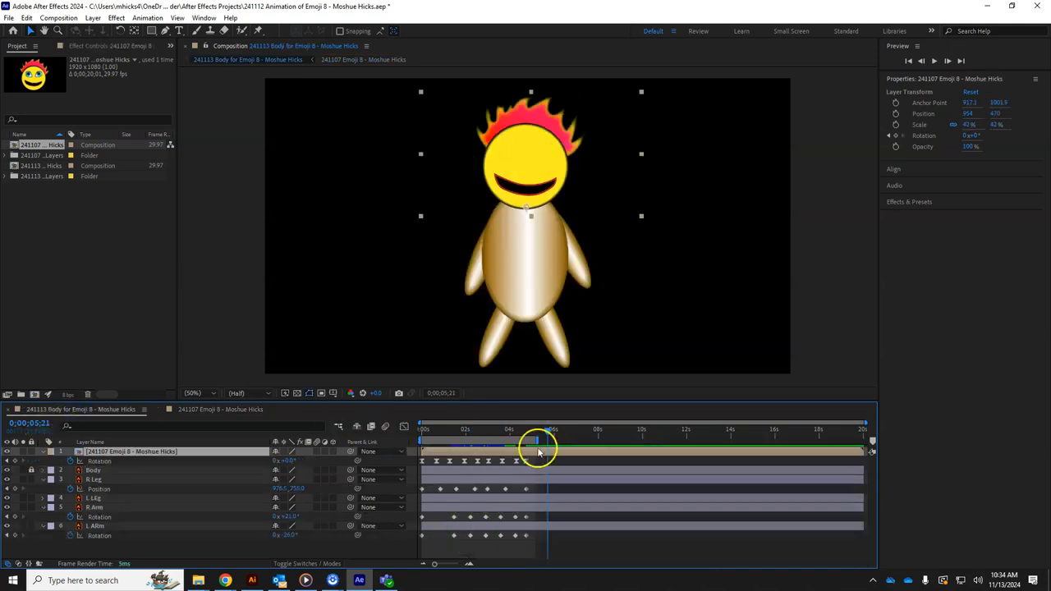
pyautogui.moveTo(549, 432); pyautogui.dragTo(408, 437)
pyautogui.press('space')
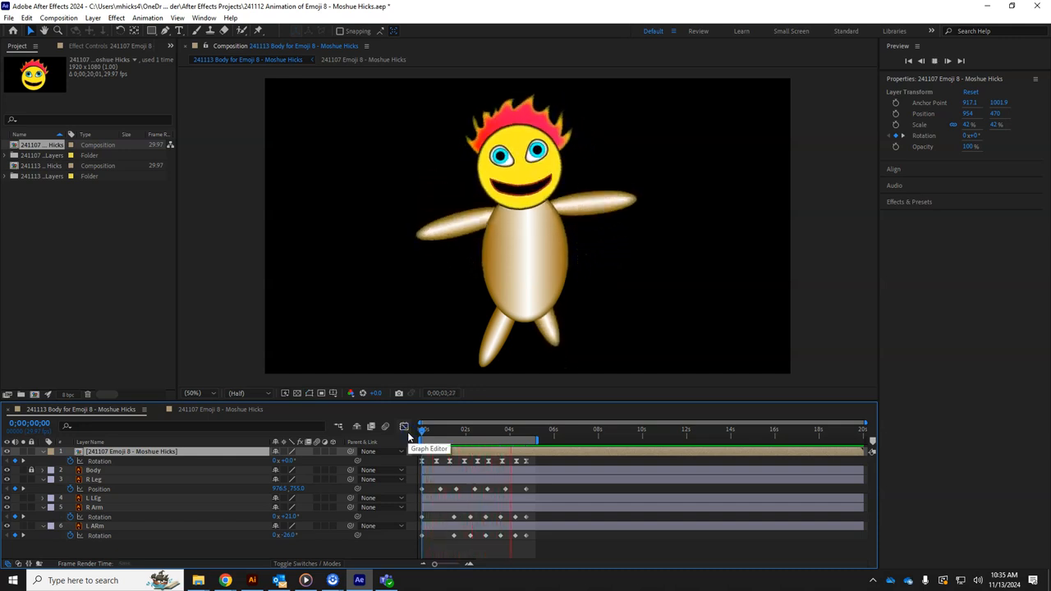
pyautogui.press('space')
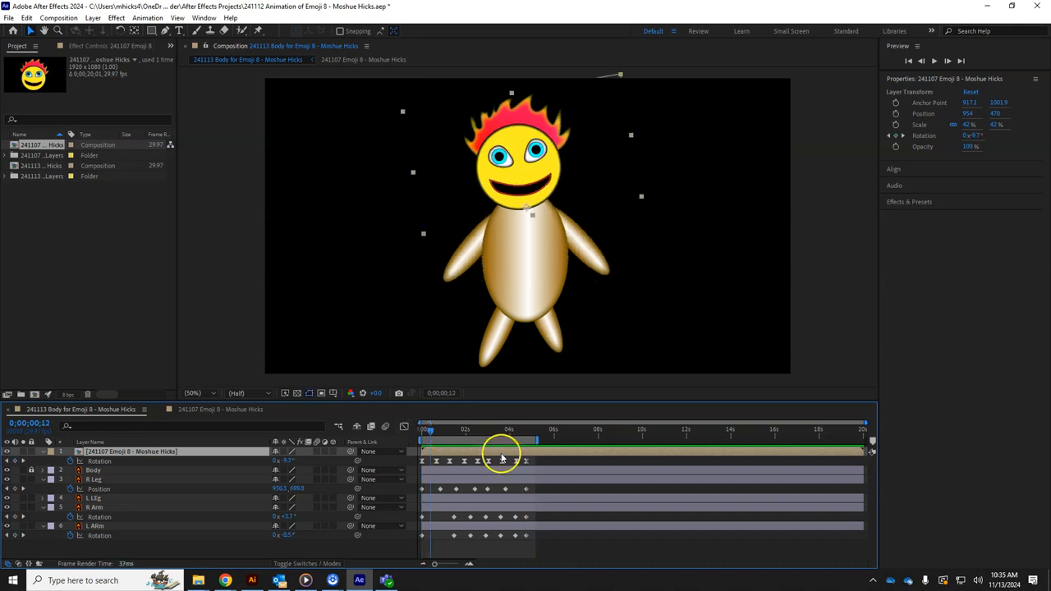
# Back in the emoji comp, scrub the eyes growing, select Mouth, and return to frame 0
pyautogui.click(244, 410)
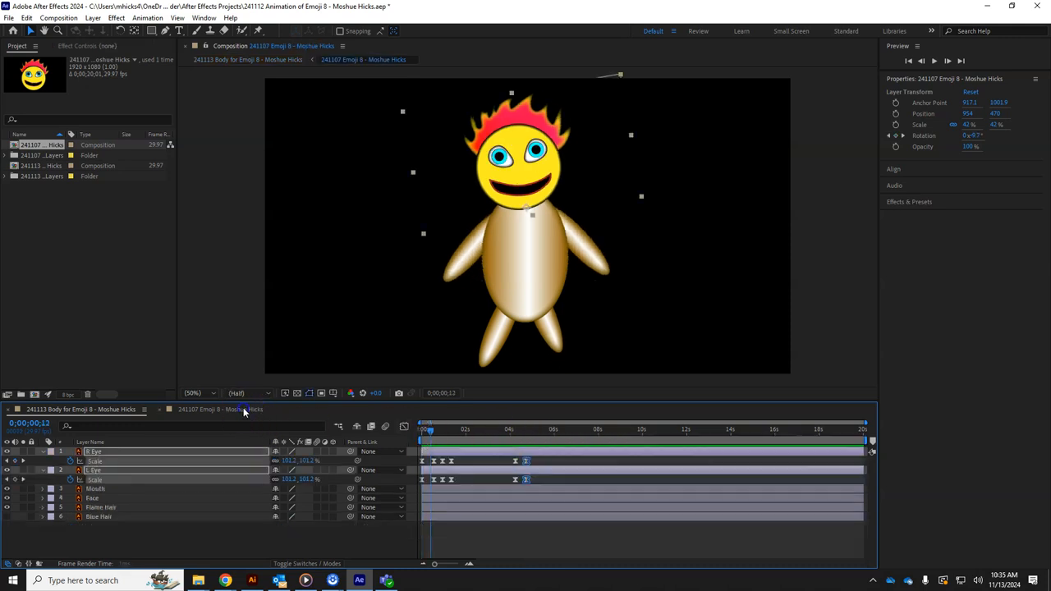
pyautogui.moveTo(431, 435); pyautogui.dragTo(475, 432)
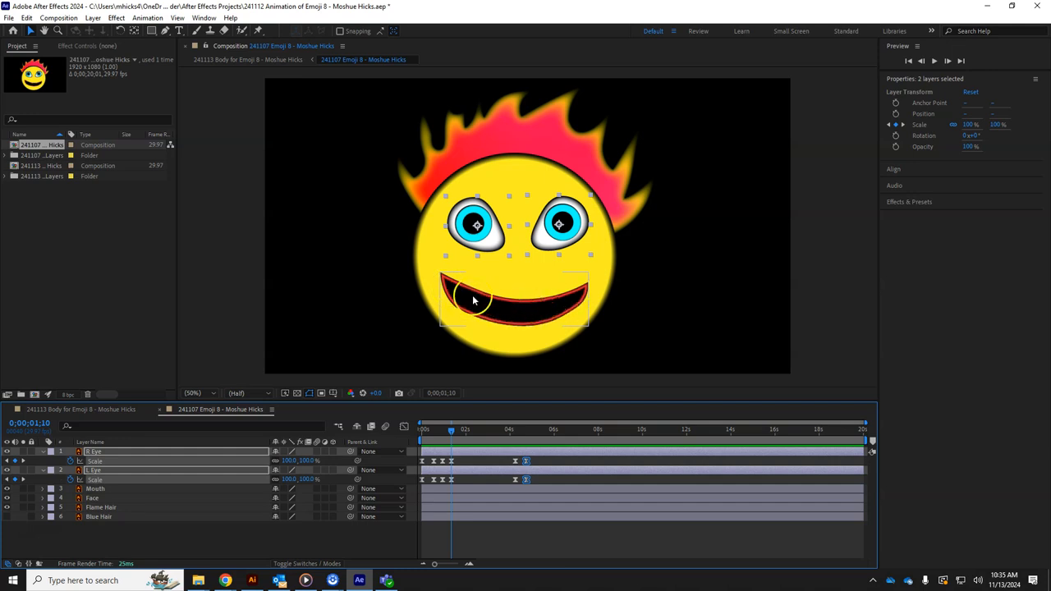
pyautogui.click(95, 490)
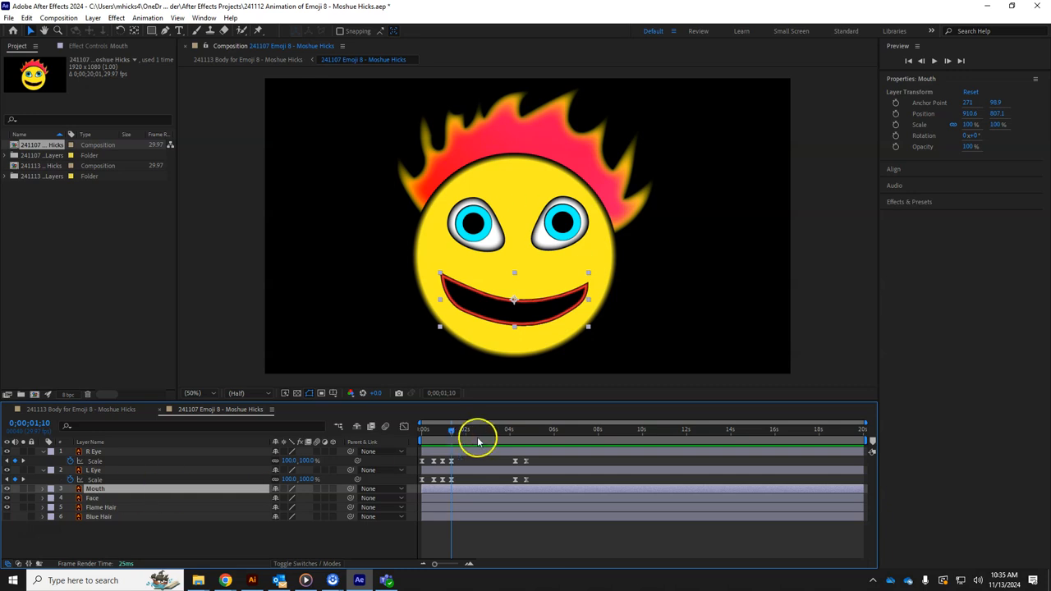
pyautogui.moveTo(452, 431); pyautogui.dragTo(405, 438)
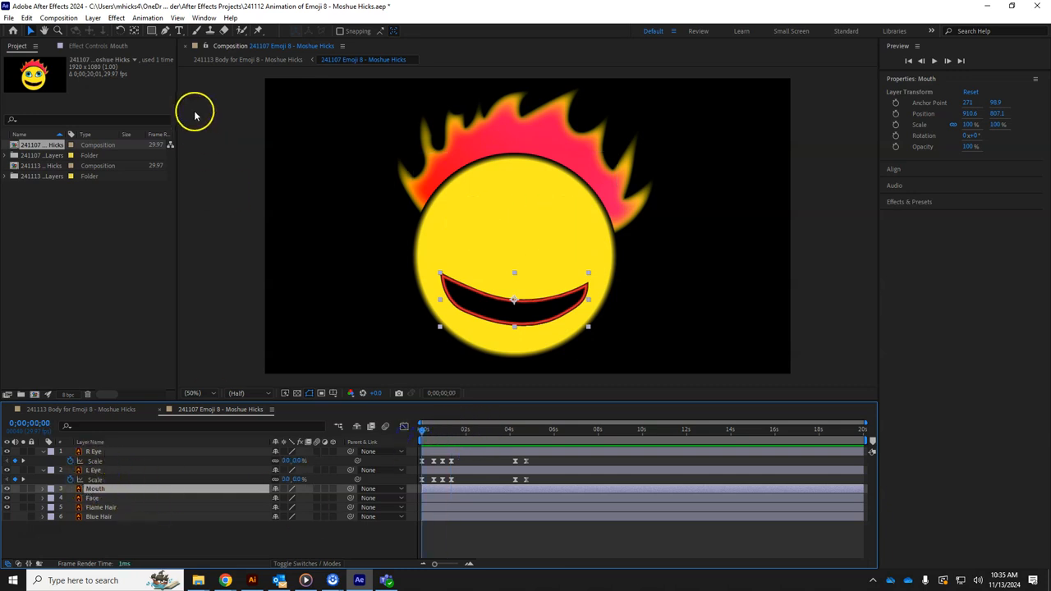
# Place Puppet pins on the mouth's left corner, lower-middle edge and right corner
pyautogui.click(258, 30)
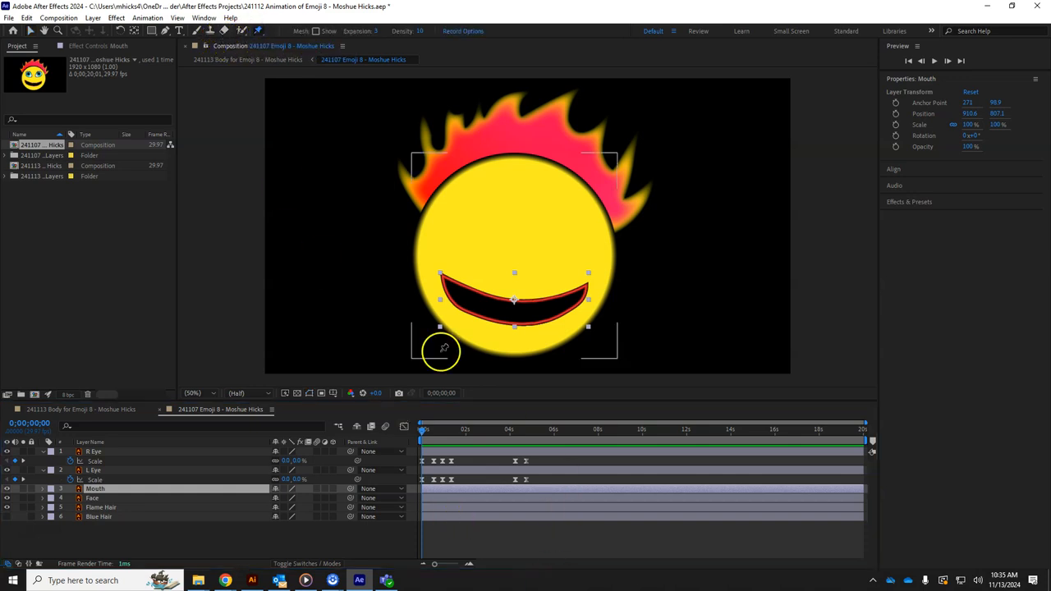
pyautogui.click(451, 284)
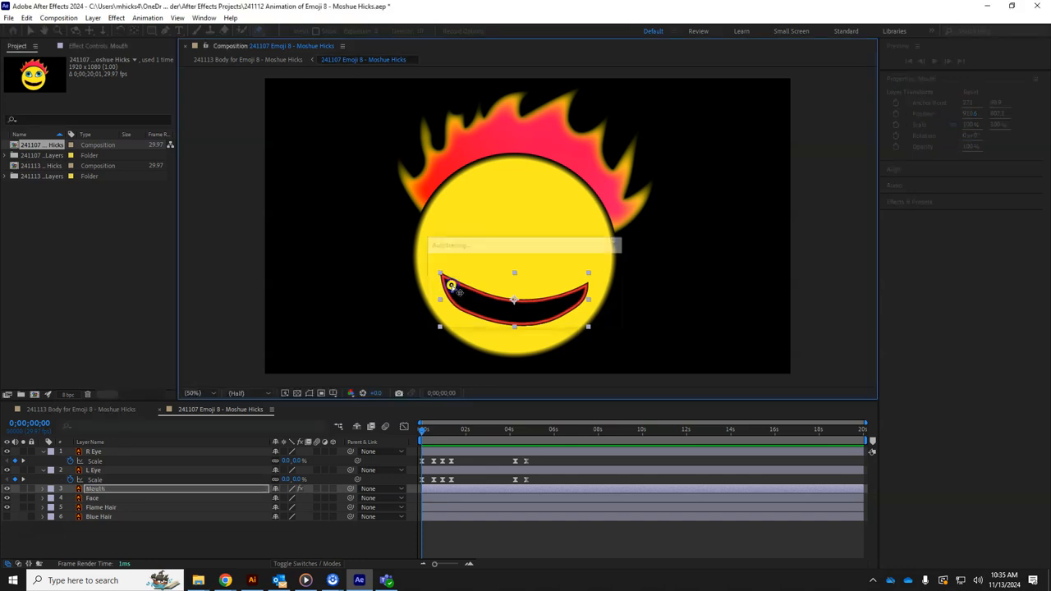
pyautogui.click(513, 310)
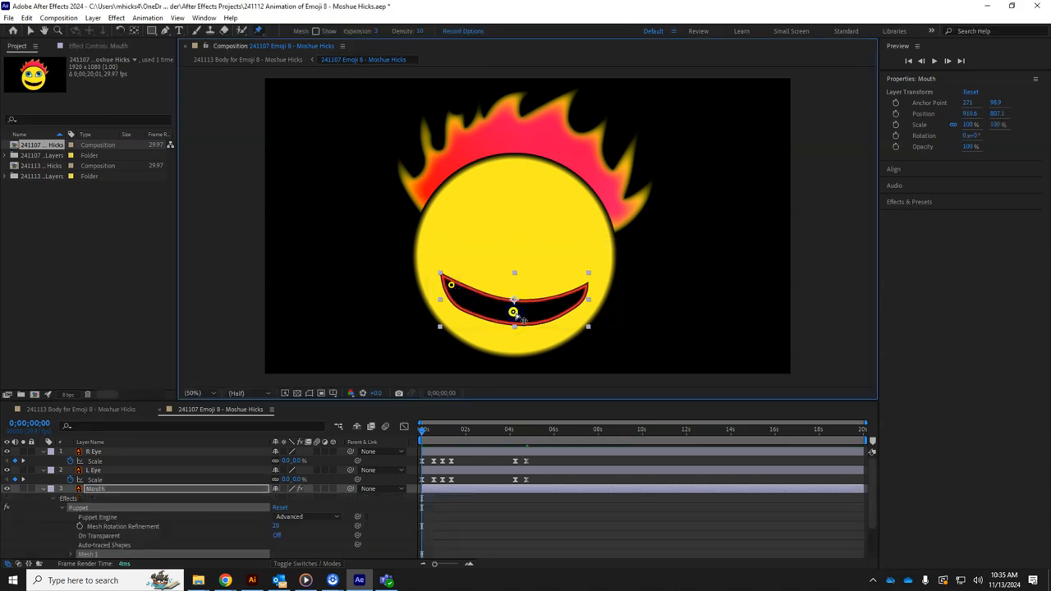
pyautogui.click(582, 290)
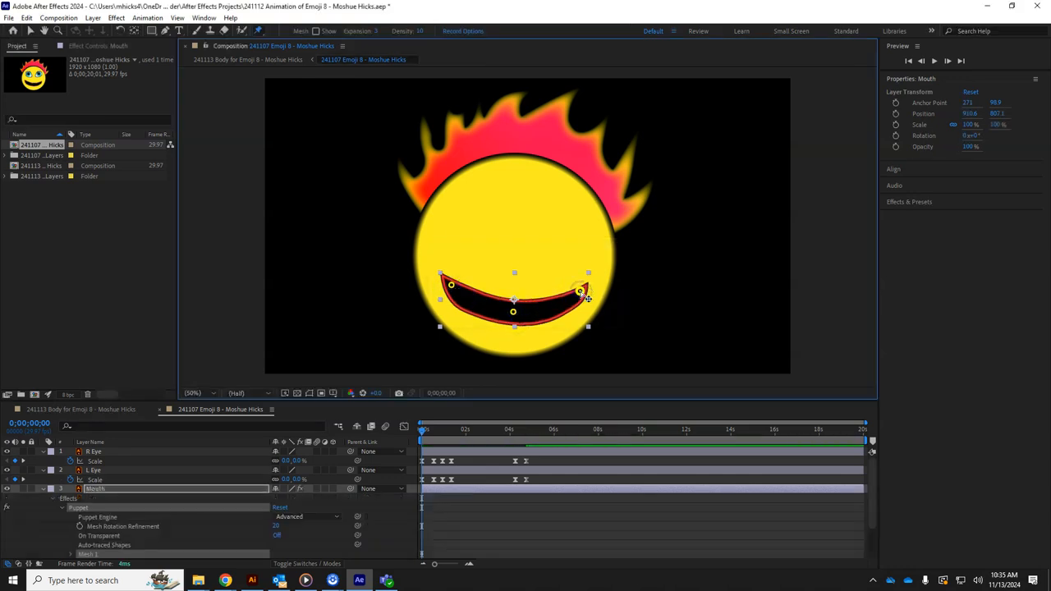
# At 0;00;00;11, drag both mouth corner pins upward and inward into a grin
pyautogui.moveTo(425, 429); pyautogui.dragTo(431, 433)
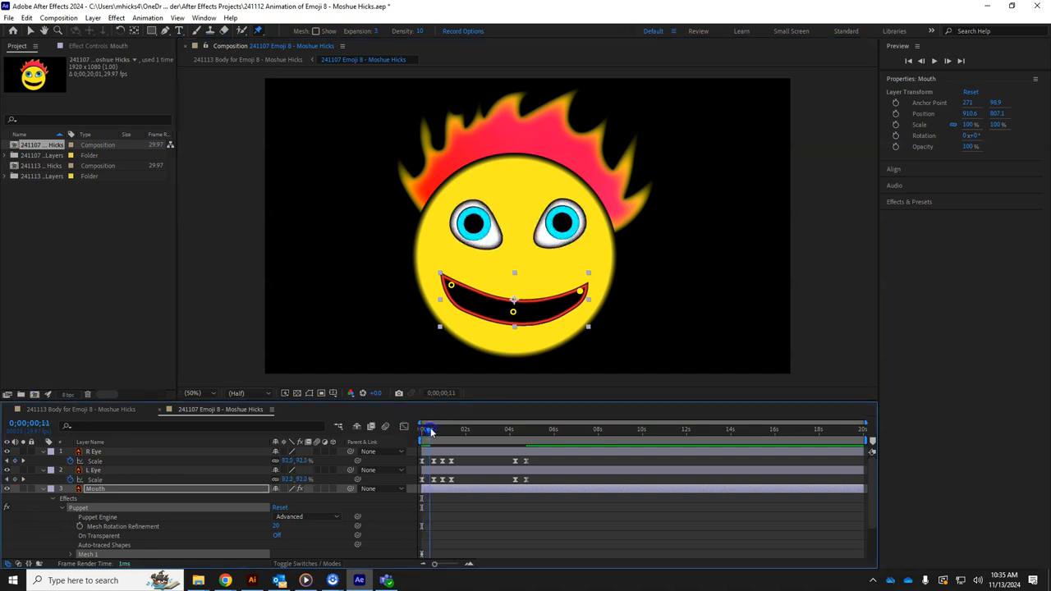
pyautogui.moveTo(453, 285); pyautogui.dragTo(461, 278)
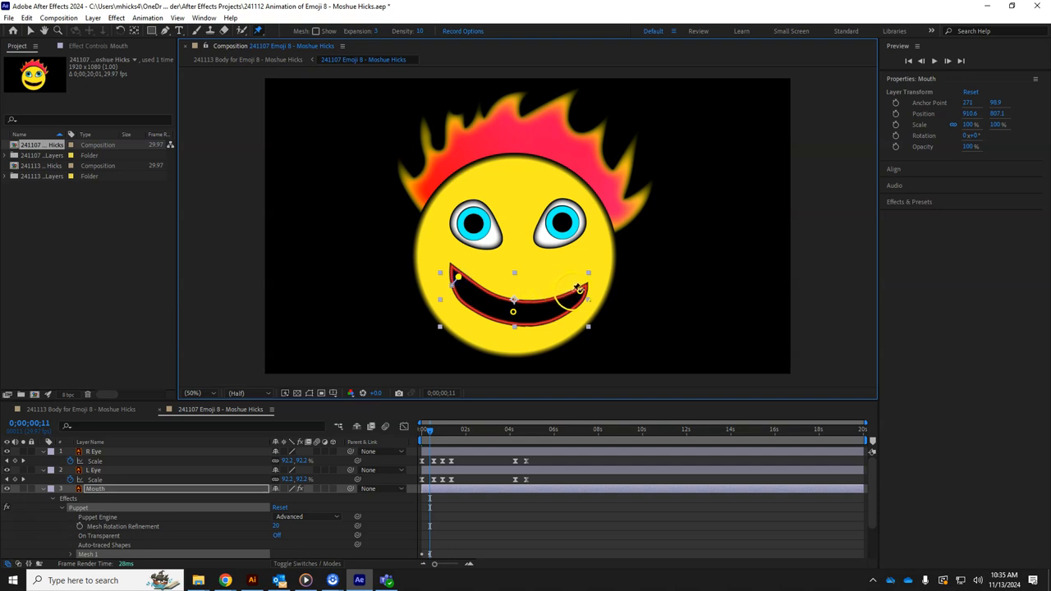
pyautogui.moveTo(579, 292); pyautogui.dragTo(566, 283)
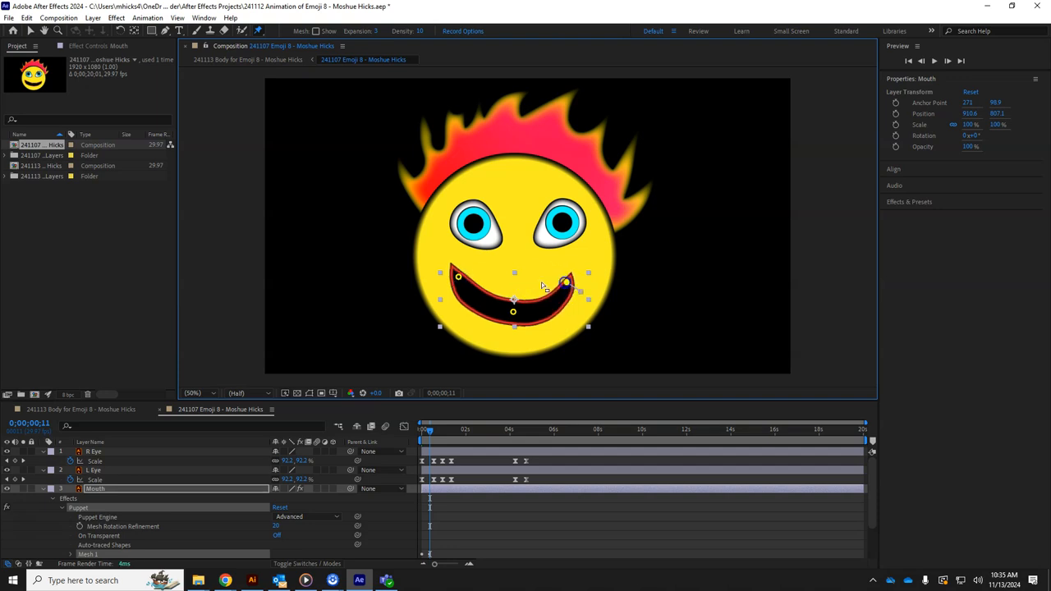
pyautogui.moveTo(464, 283); pyautogui.dragTo(470, 284)
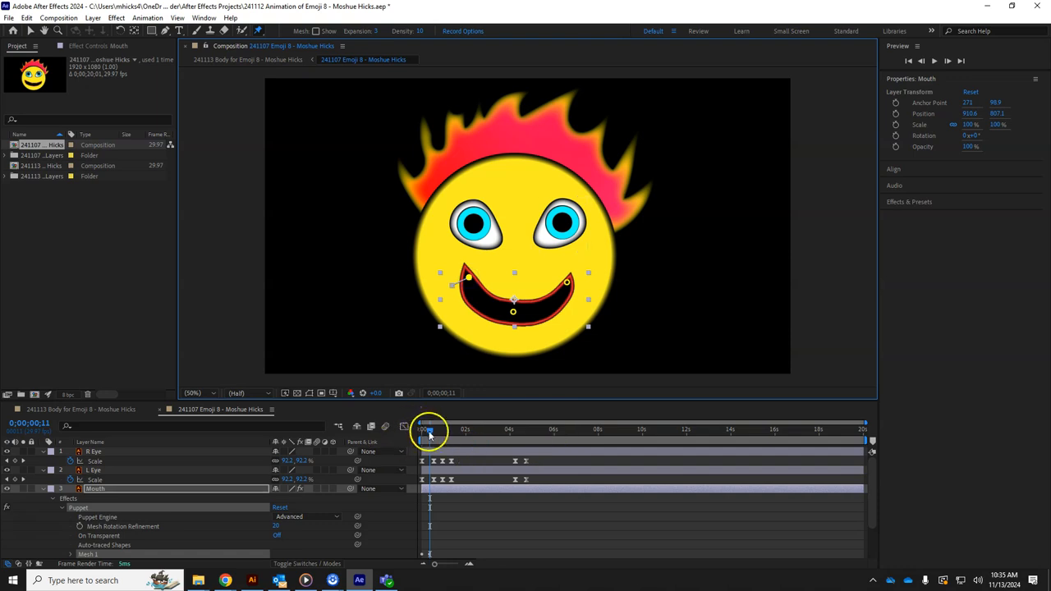
# Show only the Mouth layer's keyframed Puppet Pin Position tracks with U
pyautogui.scroll(-3, 339, 510)
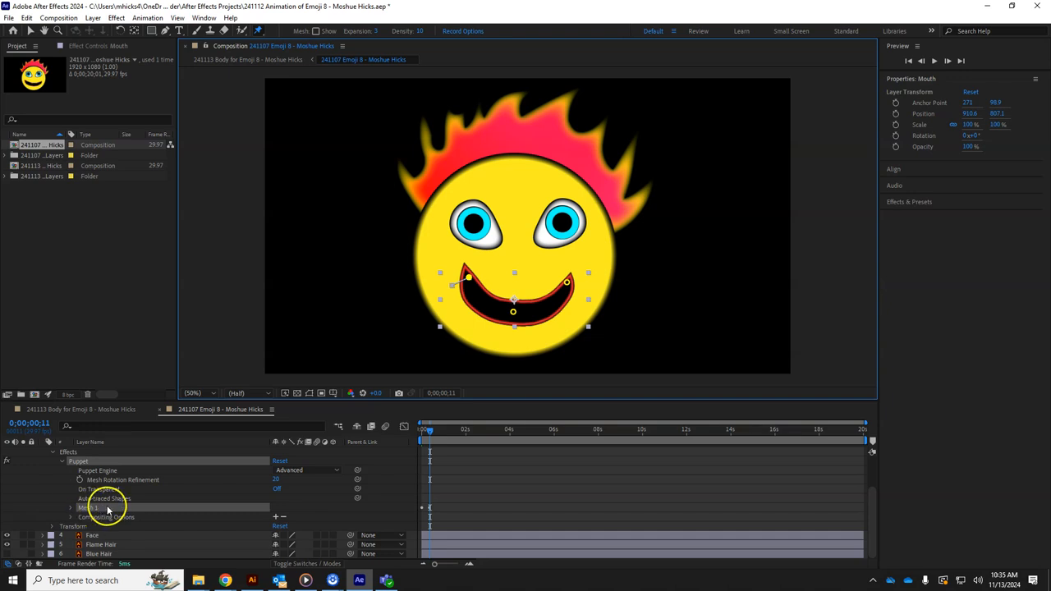
pyautogui.scroll(3, 106, 510)
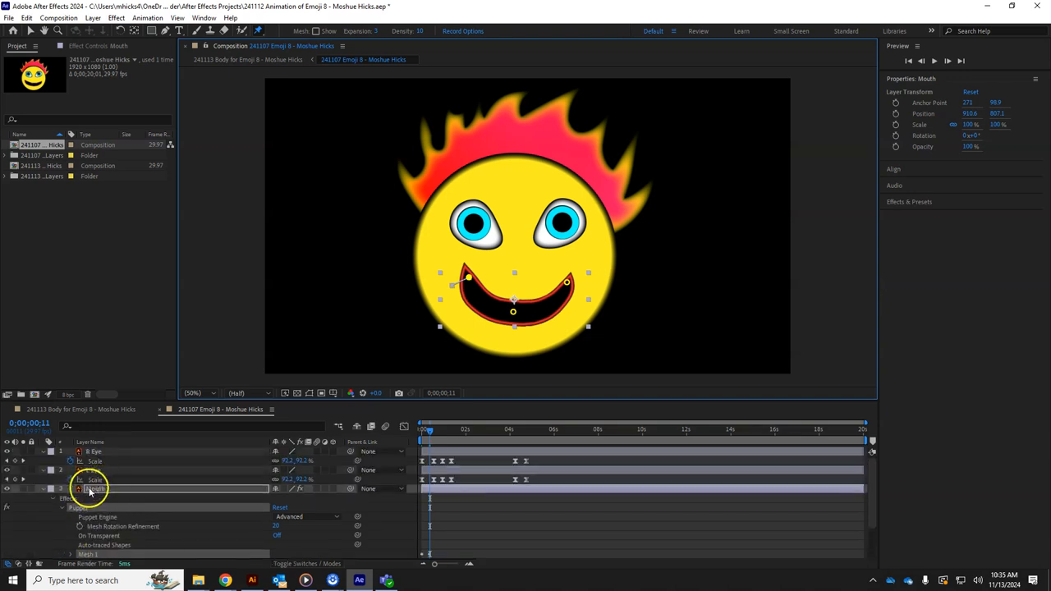
pyautogui.click(90, 490)
pyautogui.press('u')
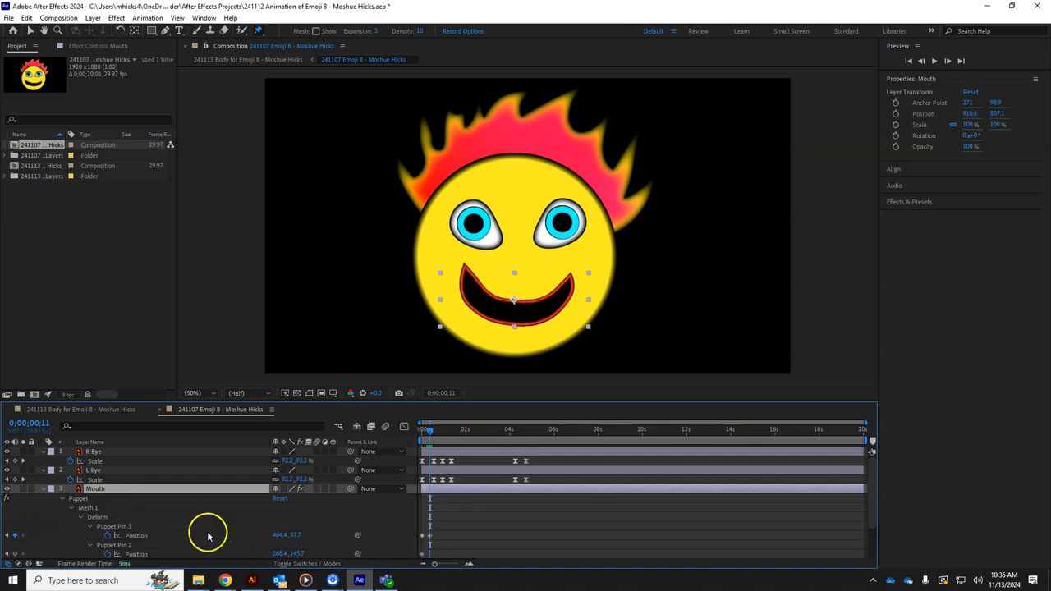
pyautogui.scroll(-2, 208, 535)
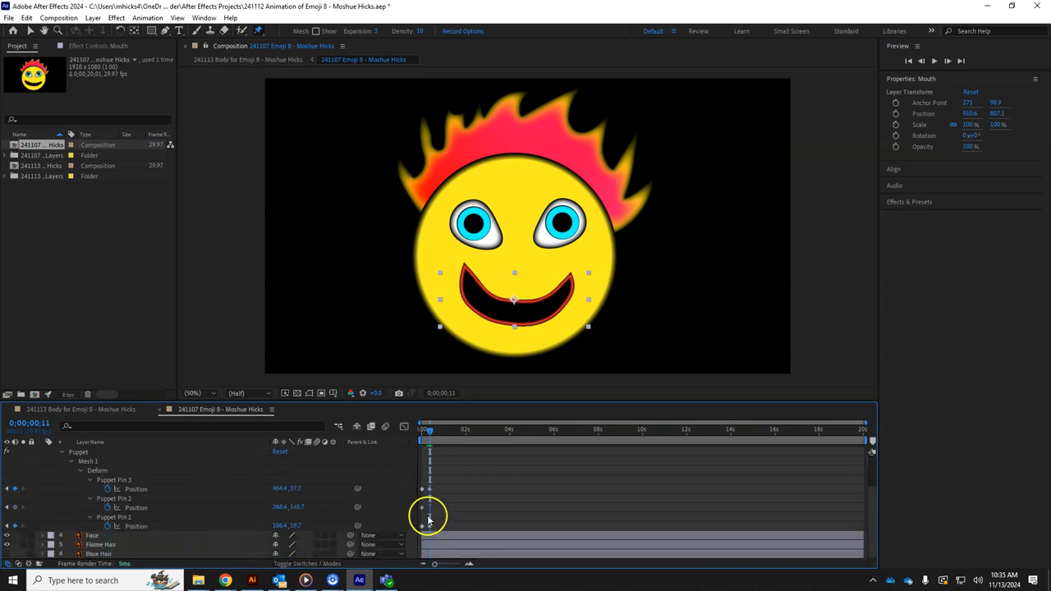
pyautogui.moveTo(422, 513)
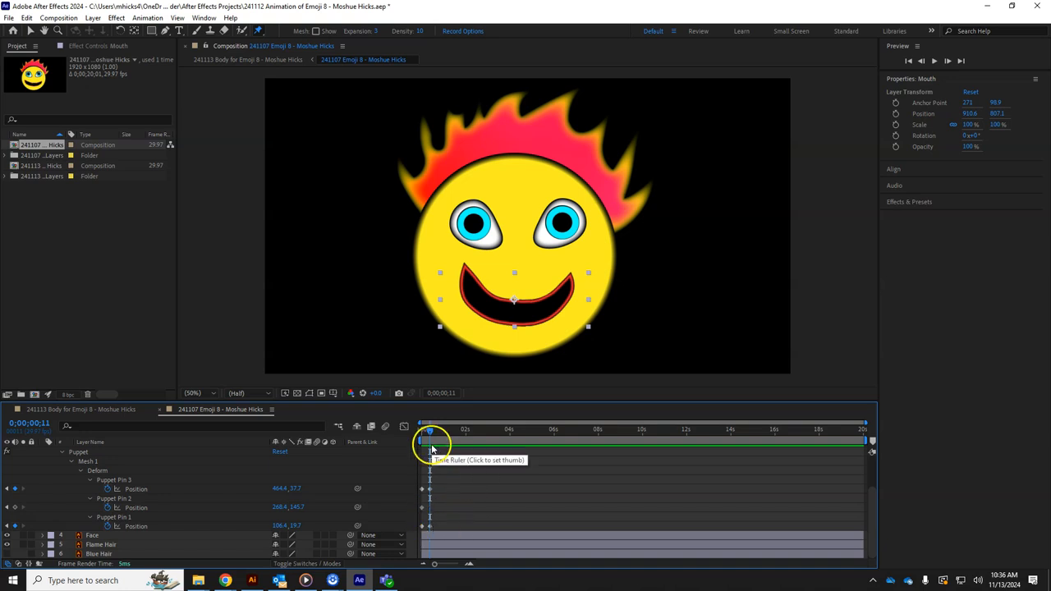
# At 0;00;03;16, add Position keyframes for Puppet Pins 3, 2 and 1
pyautogui.moveTo(428, 435); pyautogui.dragTo(480, 440)
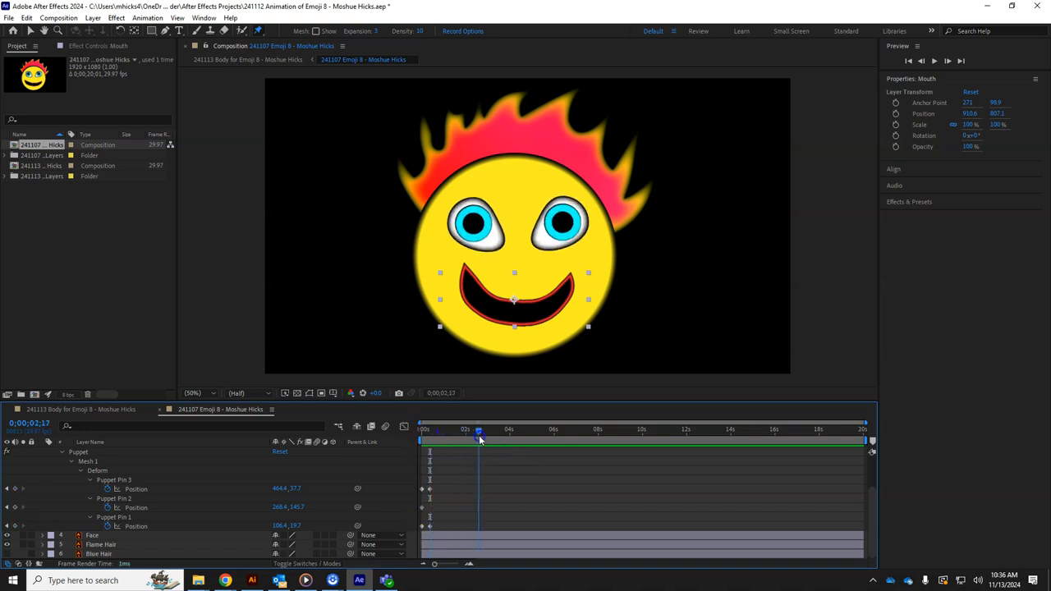
pyautogui.moveTo(501, 441); pyautogui.dragTo(500, 441)
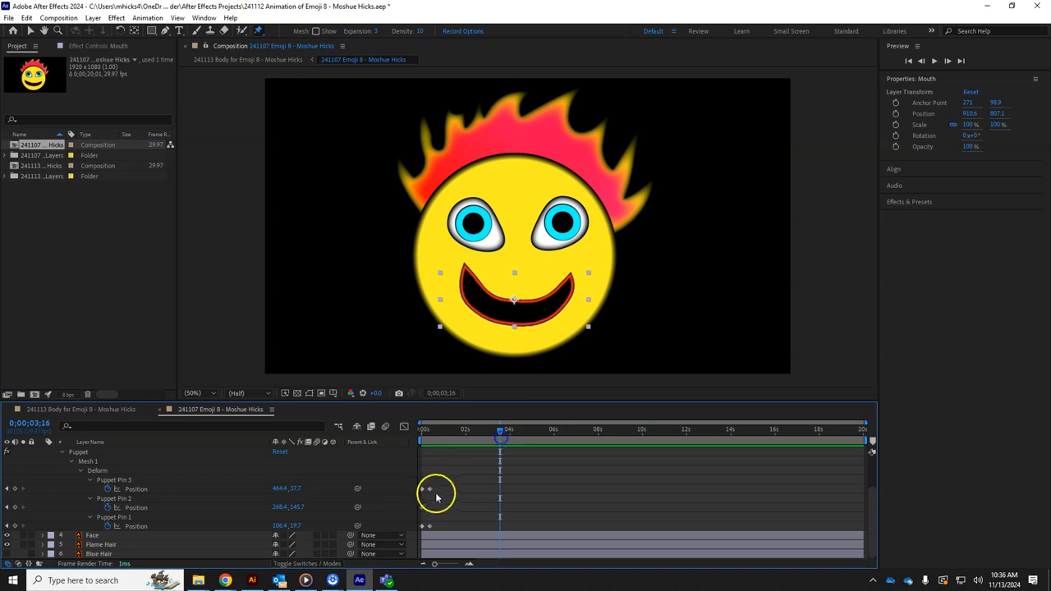
pyautogui.click(14, 488)
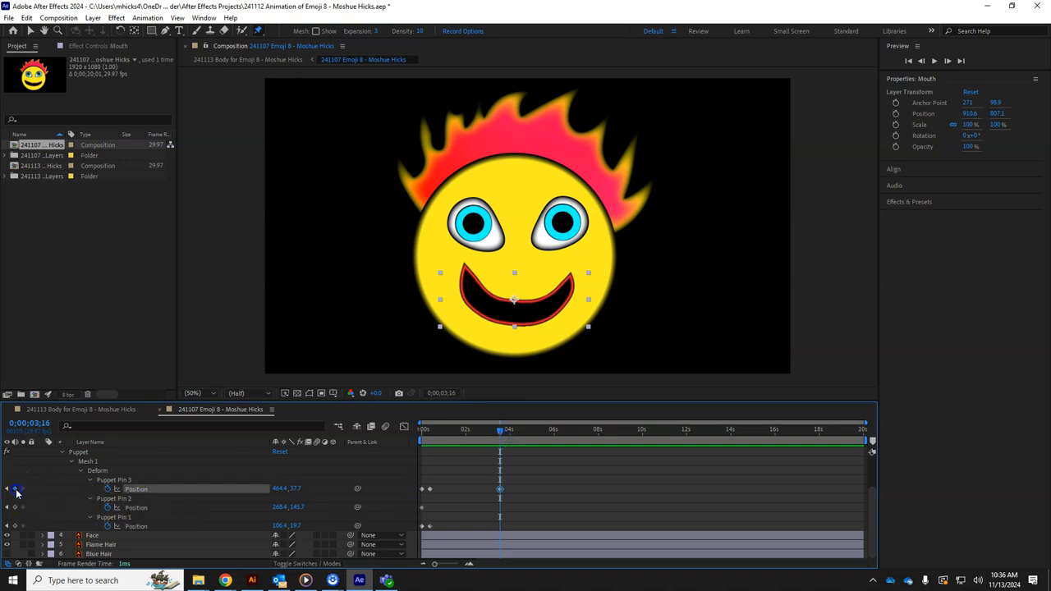
pyautogui.click(15, 507)
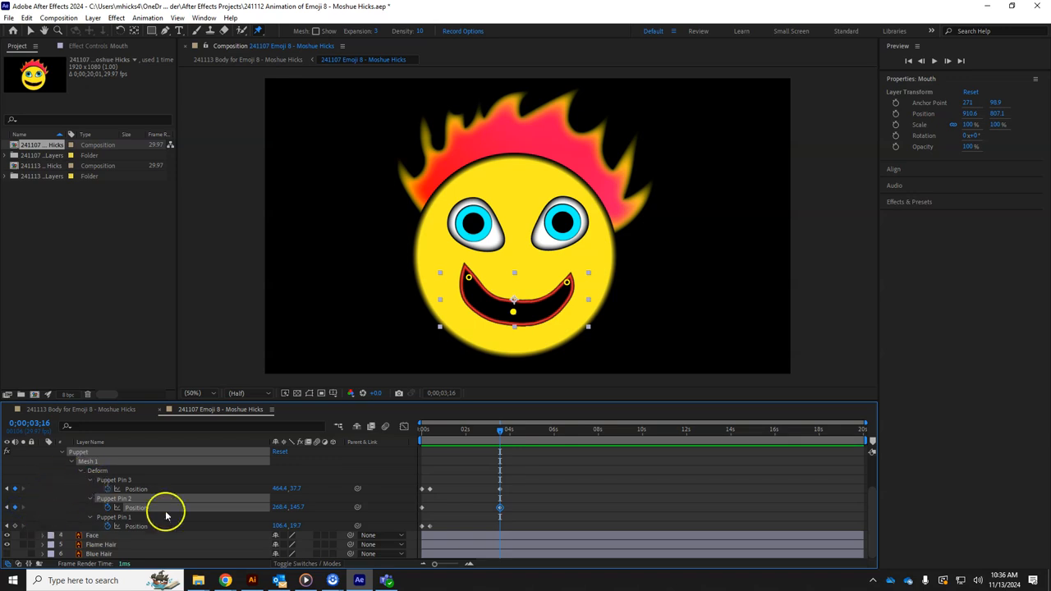
pyautogui.moveTo(165, 400); pyautogui.dragTo(161, 382)
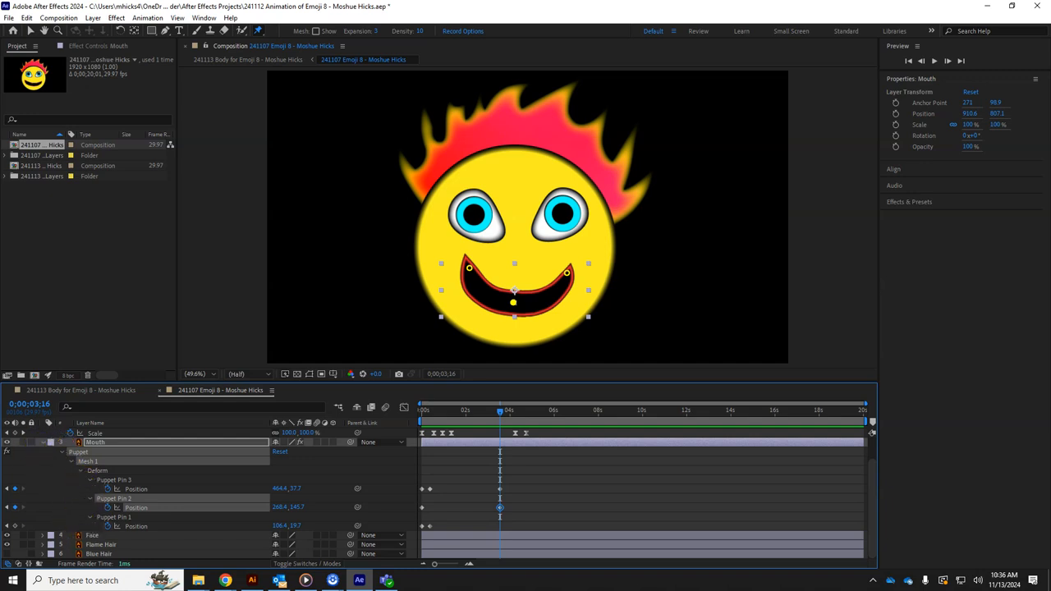
pyautogui.click(15, 486)
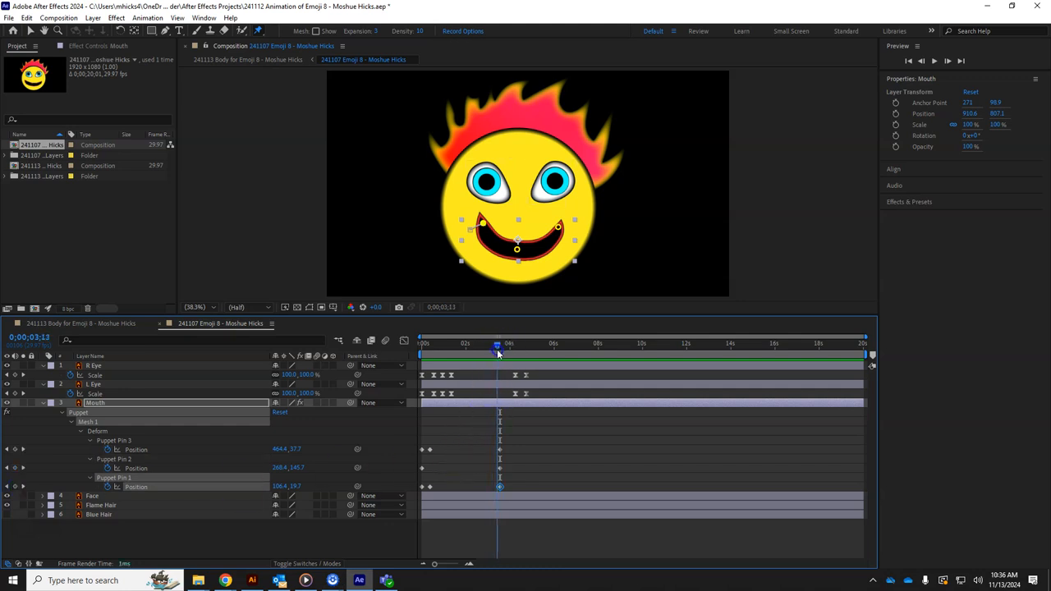
# Jump to the next eye Scale keyframe and select the three pins' starting keyframes
pyautogui.moveTo(514, 356); pyautogui.dragTo(521, 356)
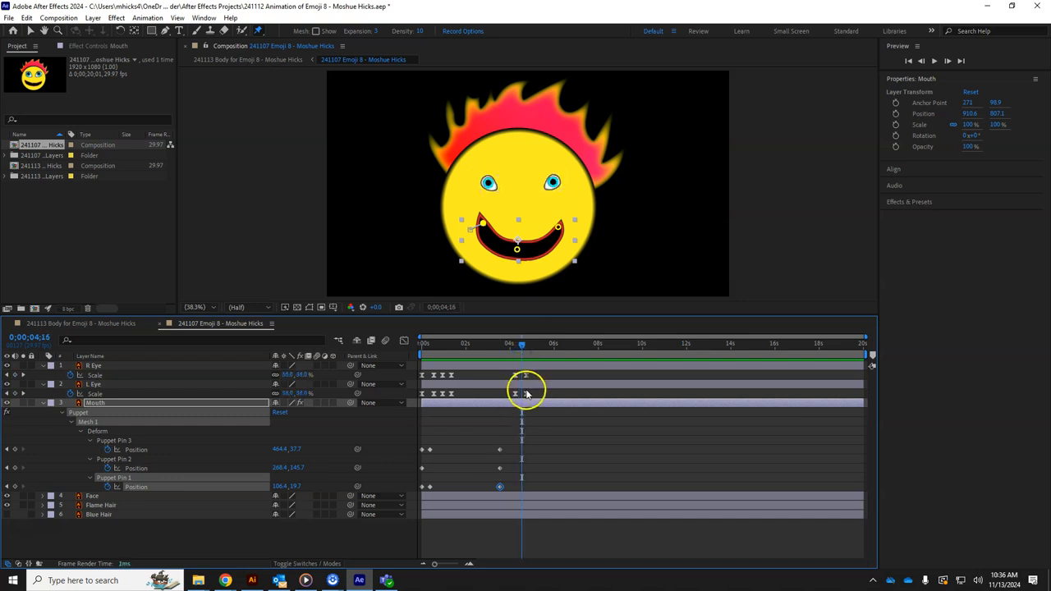
pyautogui.click(23, 378)
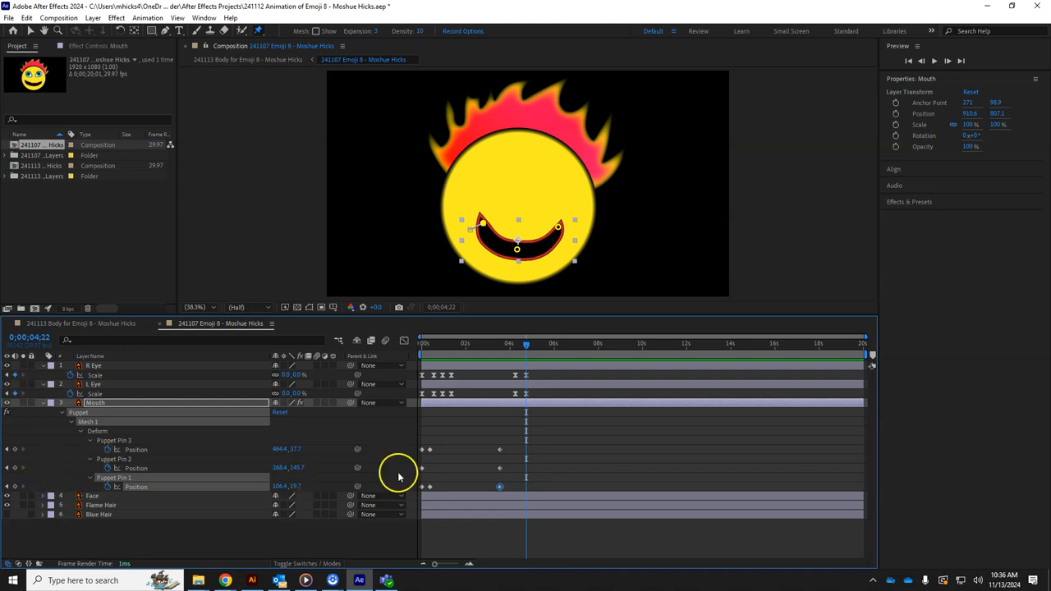
pyautogui.moveTo(424, 445); pyautogui.dragTo(419, 497)
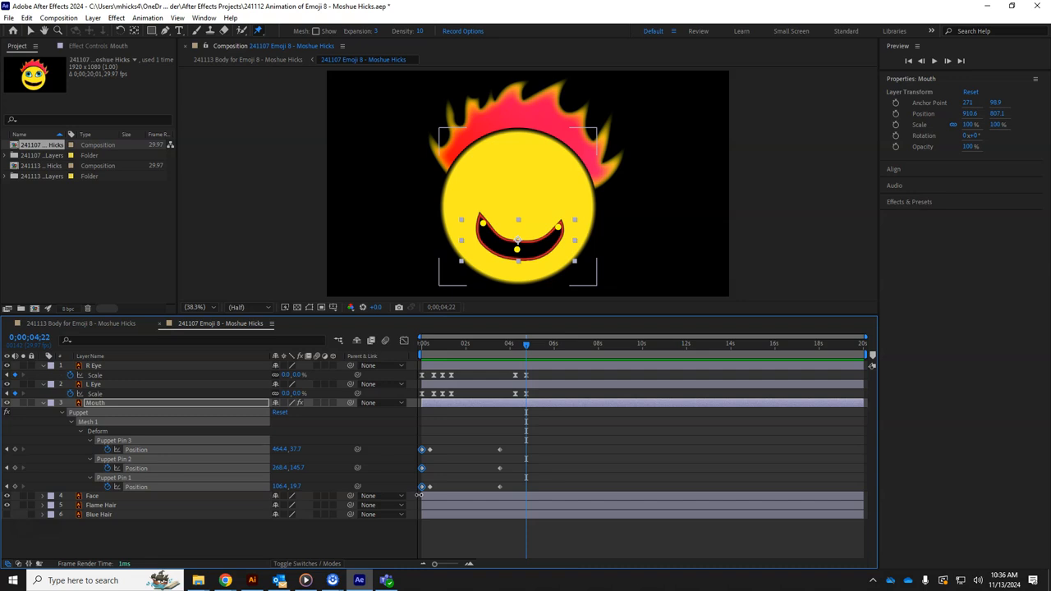
# Copy the mouth pins' 0s keyframes to 0;00;04;22 to flatten the grin, then preview from before the eyes close
pyautogui.hotkey('ctrl', 'c')
pyautogui.hotkey('ctrl', 'v')
pyautogui.moveTo(521, 343); pyautogui.dragTo(504, 378)
pyautogui.press('space')
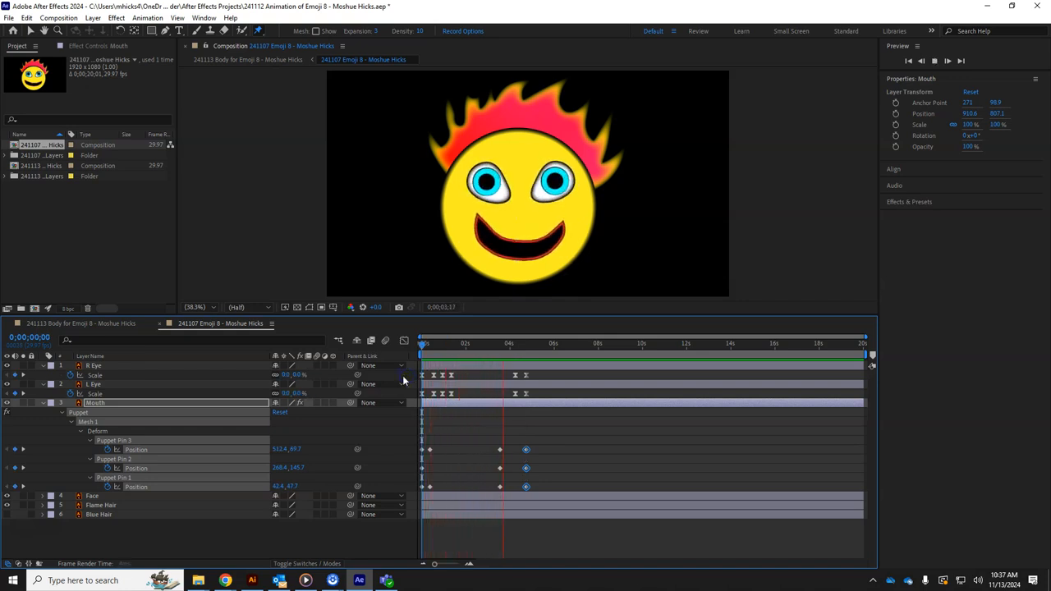
pyautogui.click(624, 284)
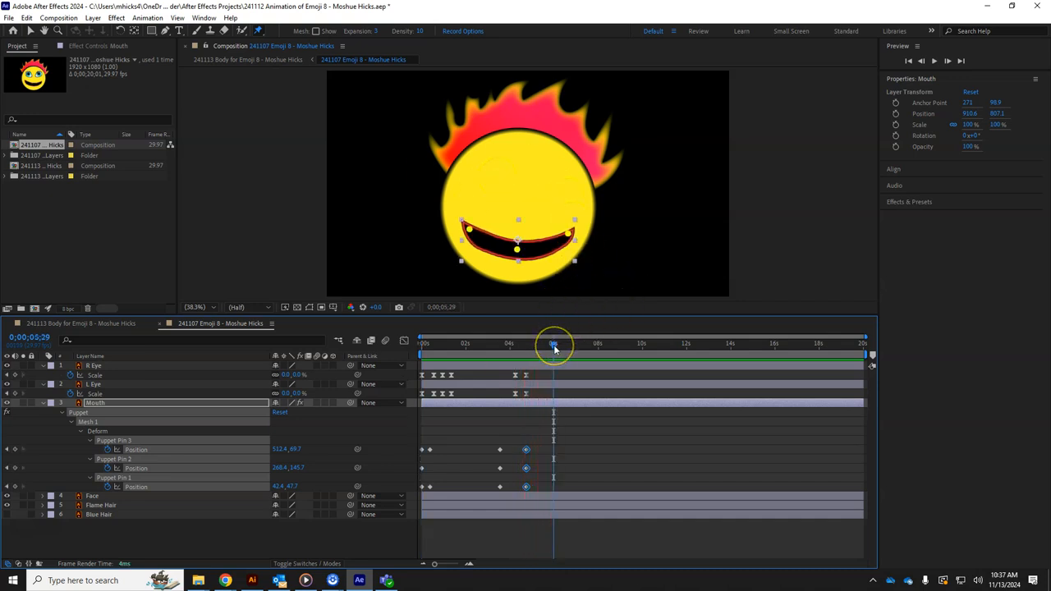
# Set the time to 0;00;04;24 and play the Body for Emoji 8 comp with the animated face
pyautogui.moveTo(554, 348); pyautogui.dragTo(470, 354)
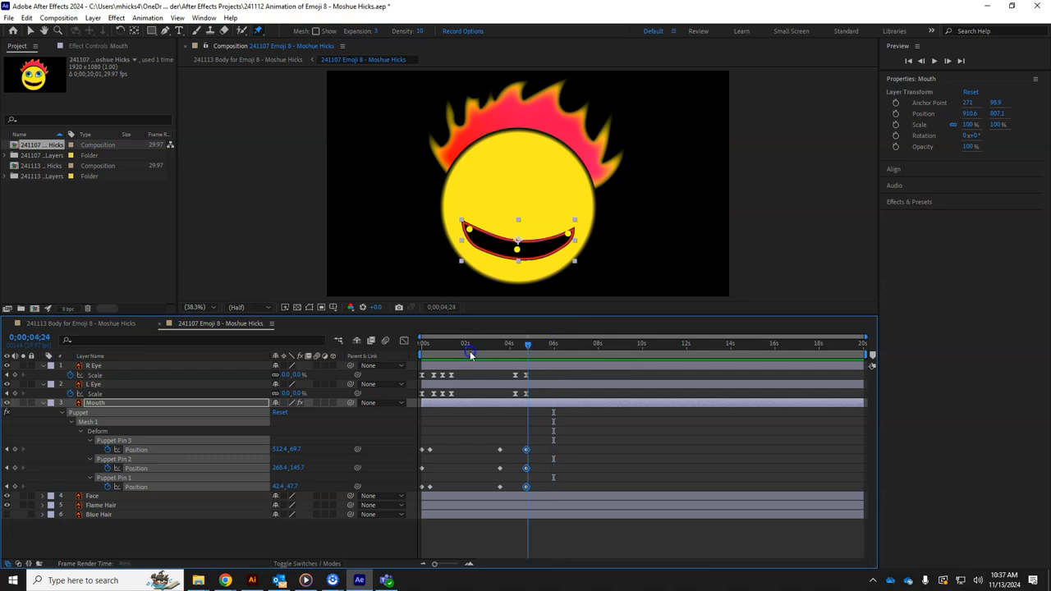
pyautogui.click(79, 324)
pyautogui.press('space')
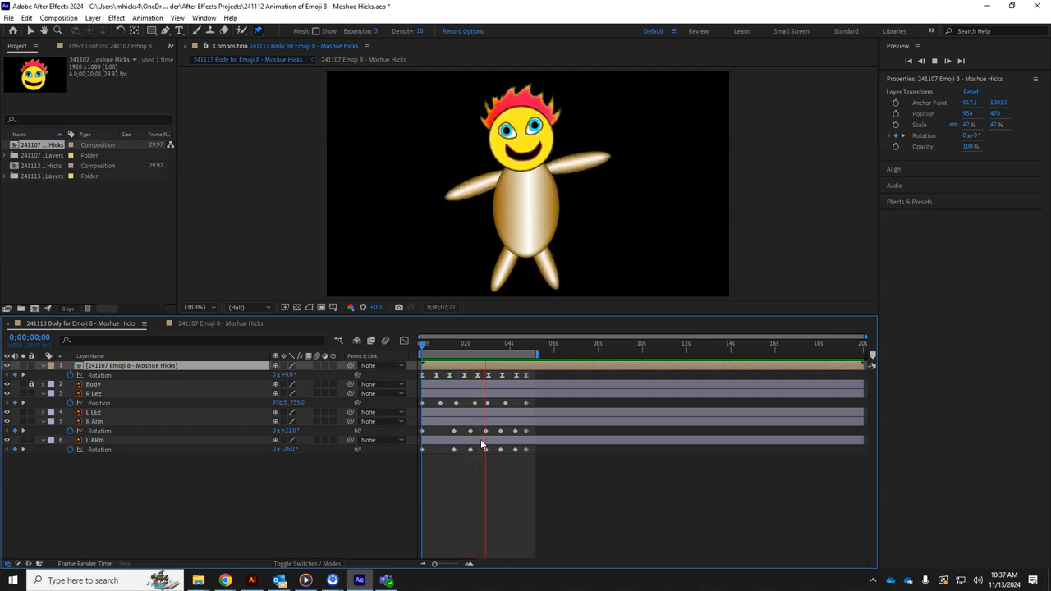
pyautogui.click(499, 422)
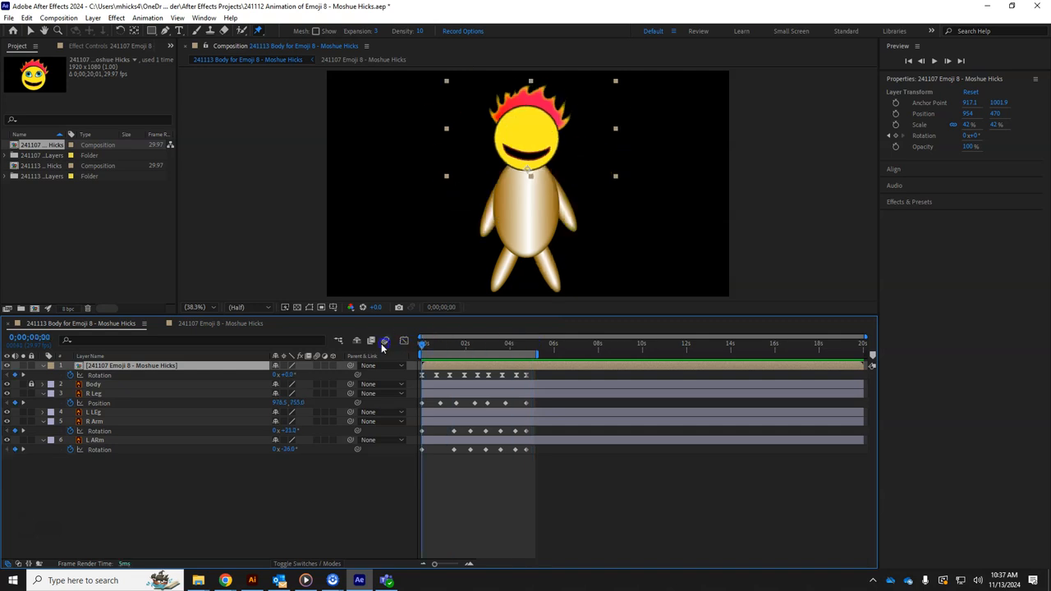